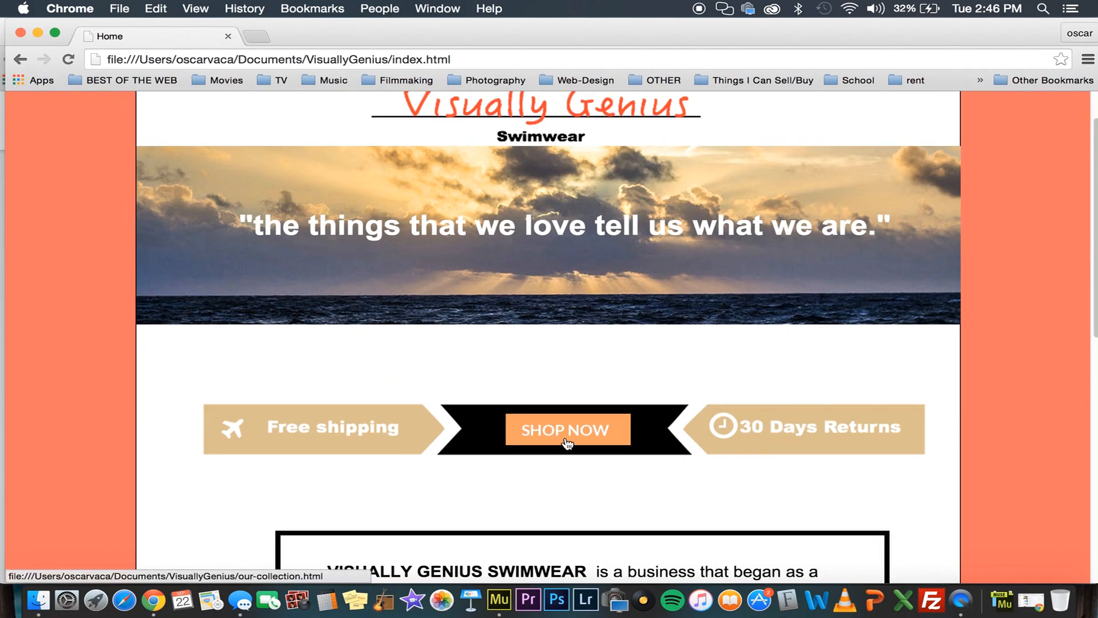
Look over the home page down to its footer and open the swimwear collection from the Shop Now link
scroll(565, 438, "up", 2)
scroll(563, 432, "down", 10)
scroll(563, 433, "up", 12)
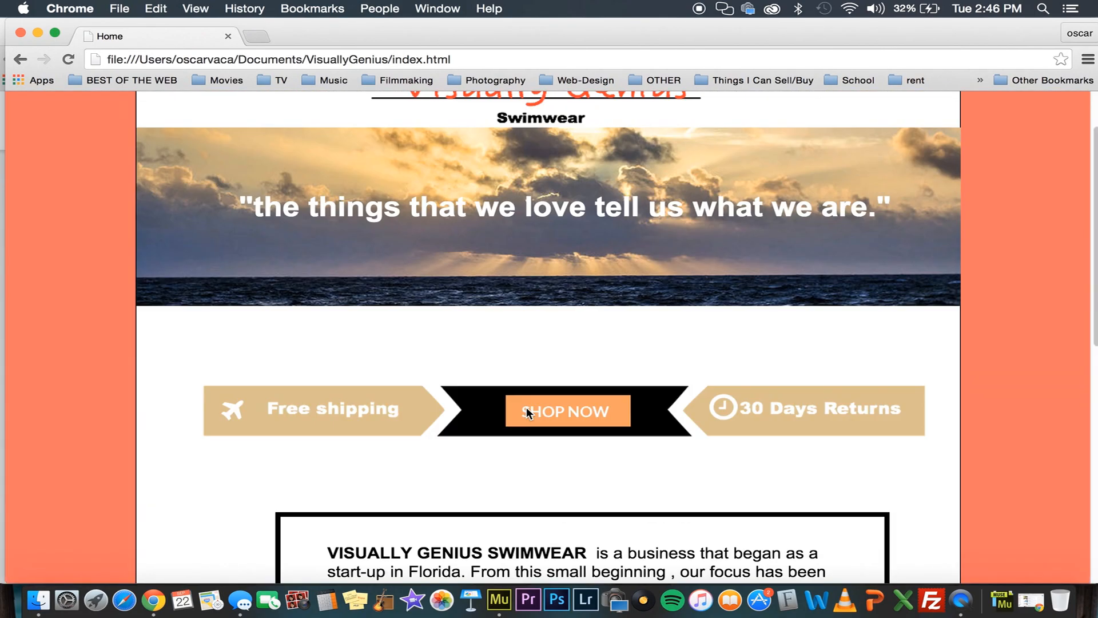
scroll(447, 429, "down", 10)
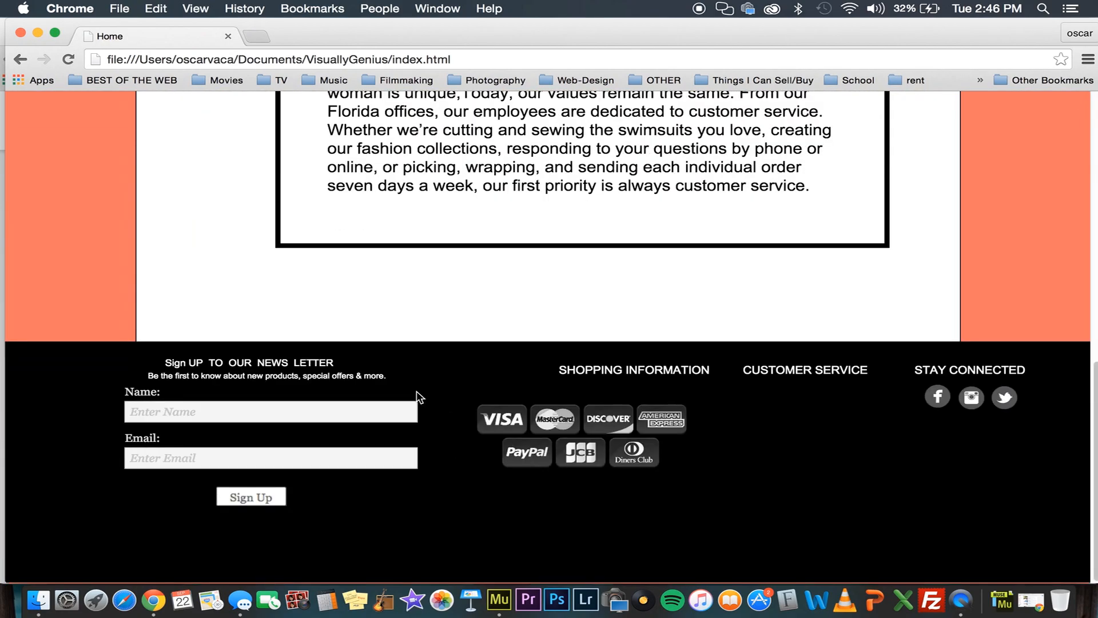
scroll(449, 411, "up", 12)
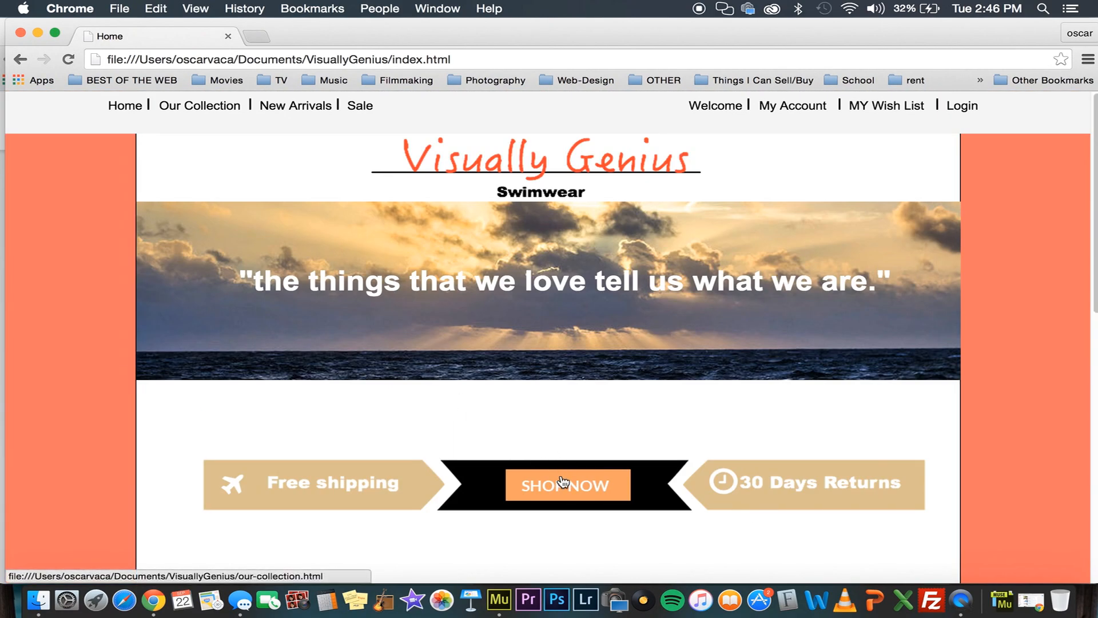
left_click(562, 482)
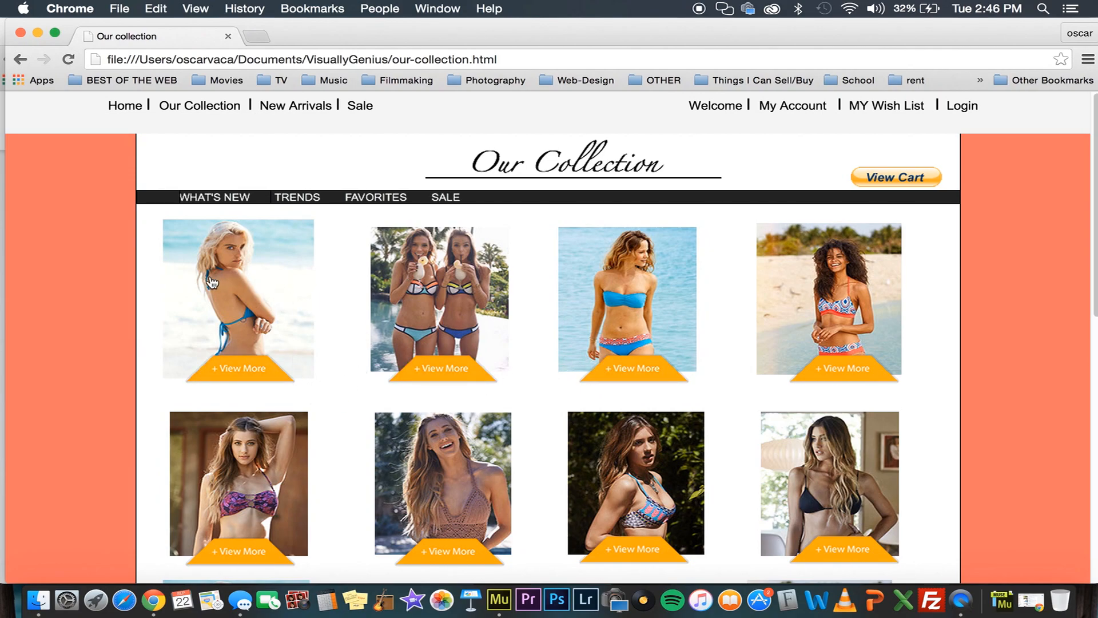
Add Item 2 in Size M to the cart, return to the shop and close the item's lightbox
left_click(449, 293)
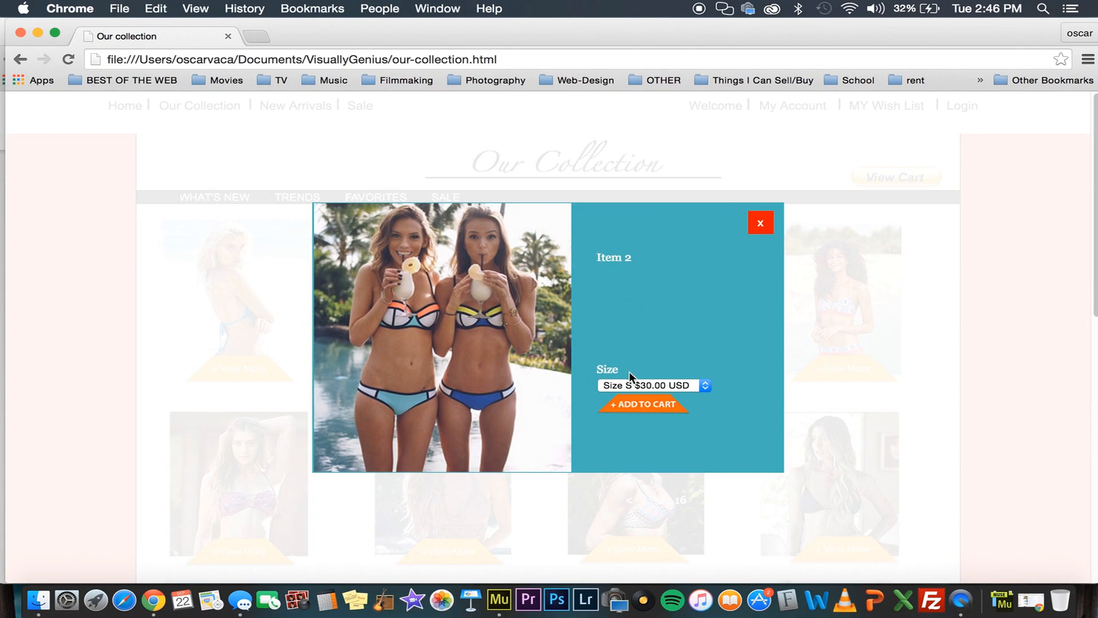
left_click(617, 386)
left_click(620, 401)
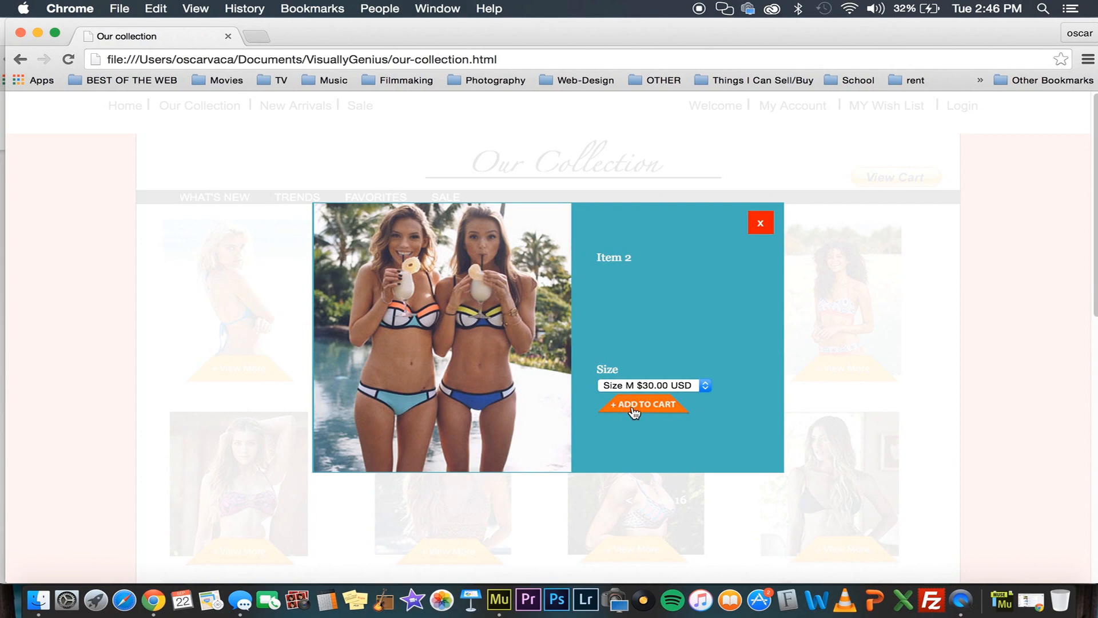
left_click(634, 407)
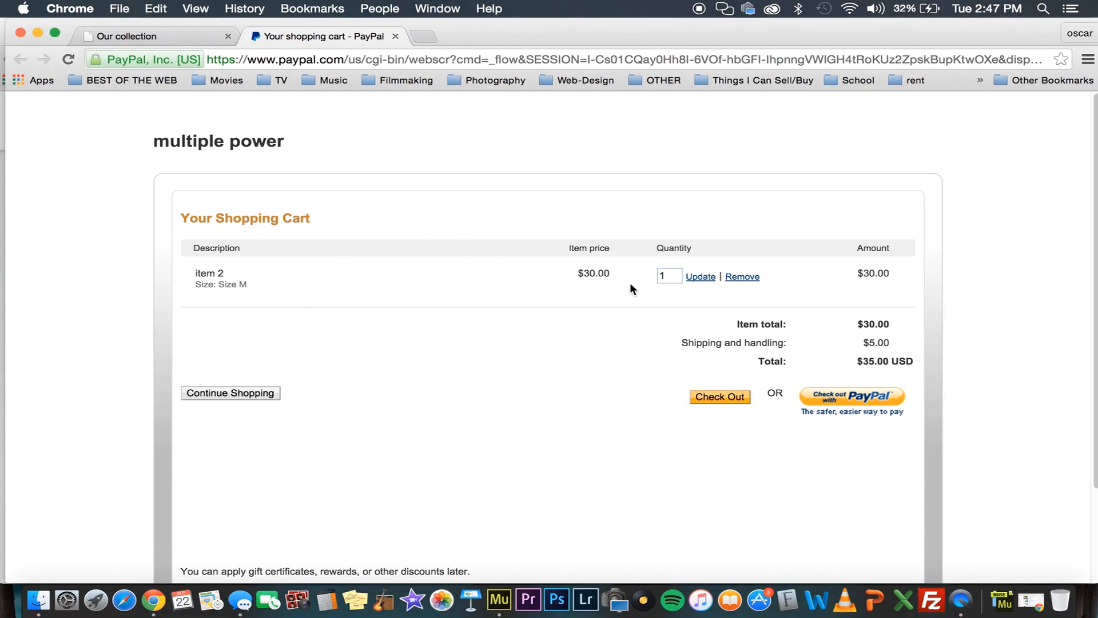
left_click(233, 399)
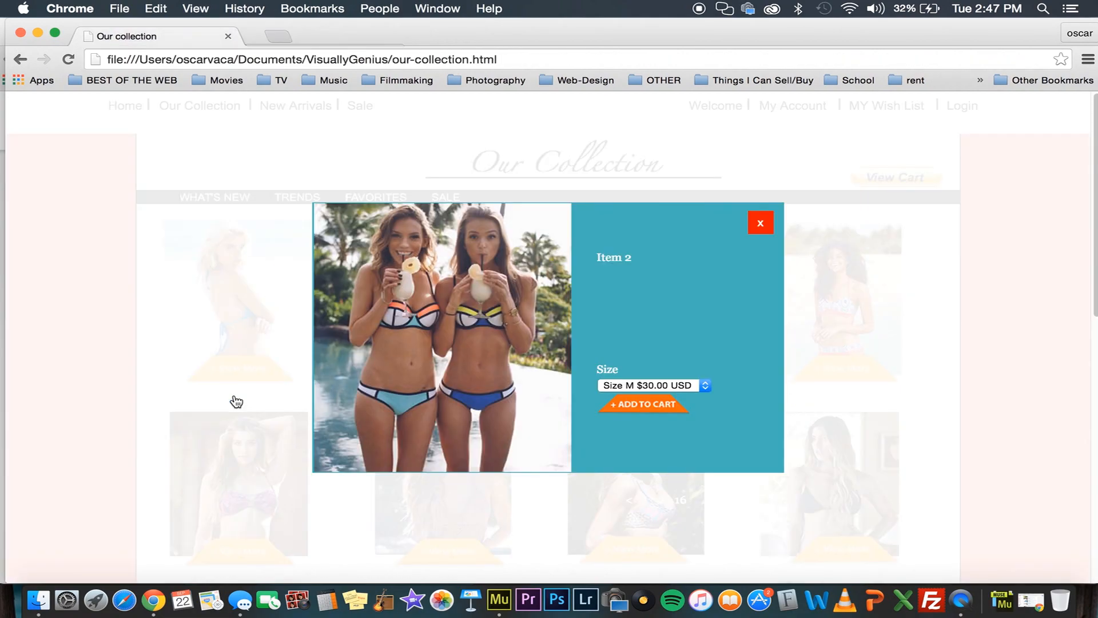
left_click(760, 222)
Open item 13 from the bottom row of the collection and add it to the cart in Size M
scroll(448, 271, "down", 5)
scroll(447, 271, "down", 6)
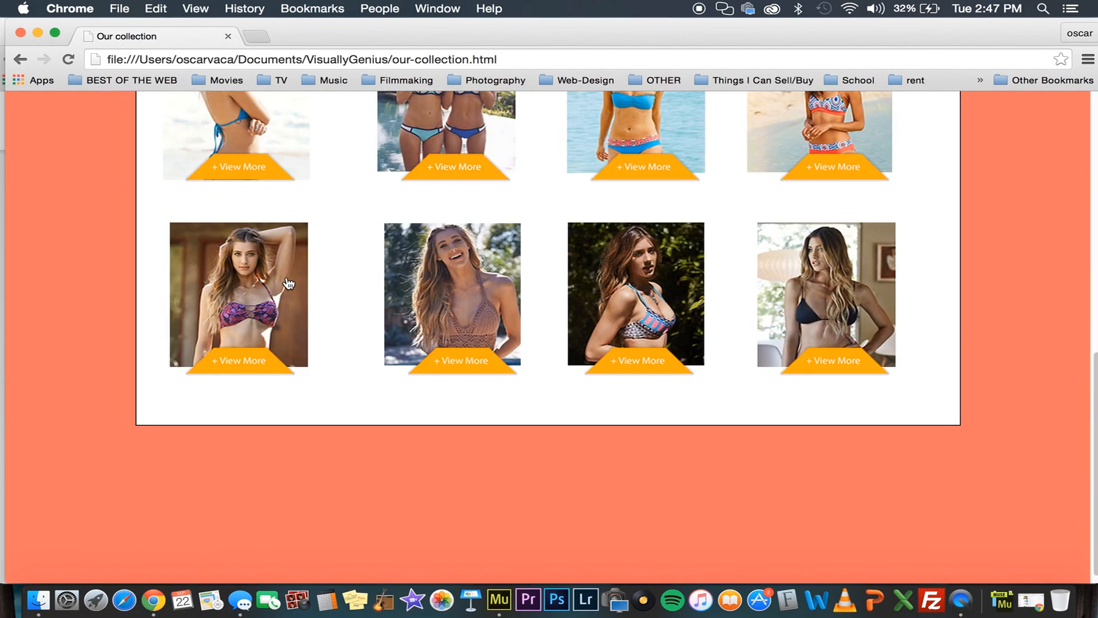
left_click(280, 292)
left_click(618, 383)
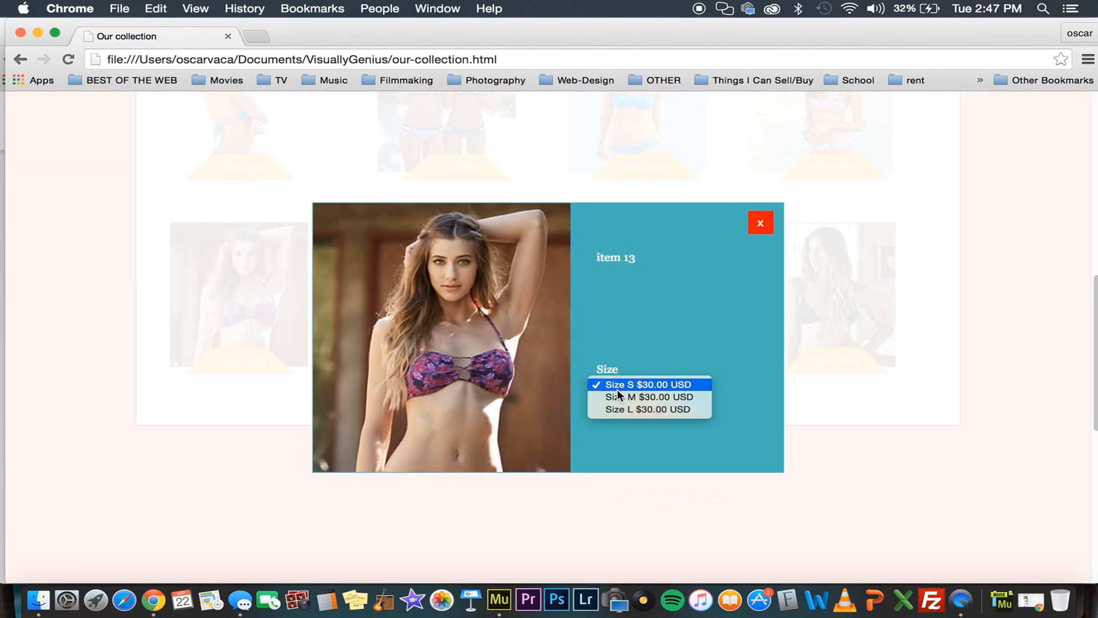
left_click(624, 394)
left_click(641, 404)
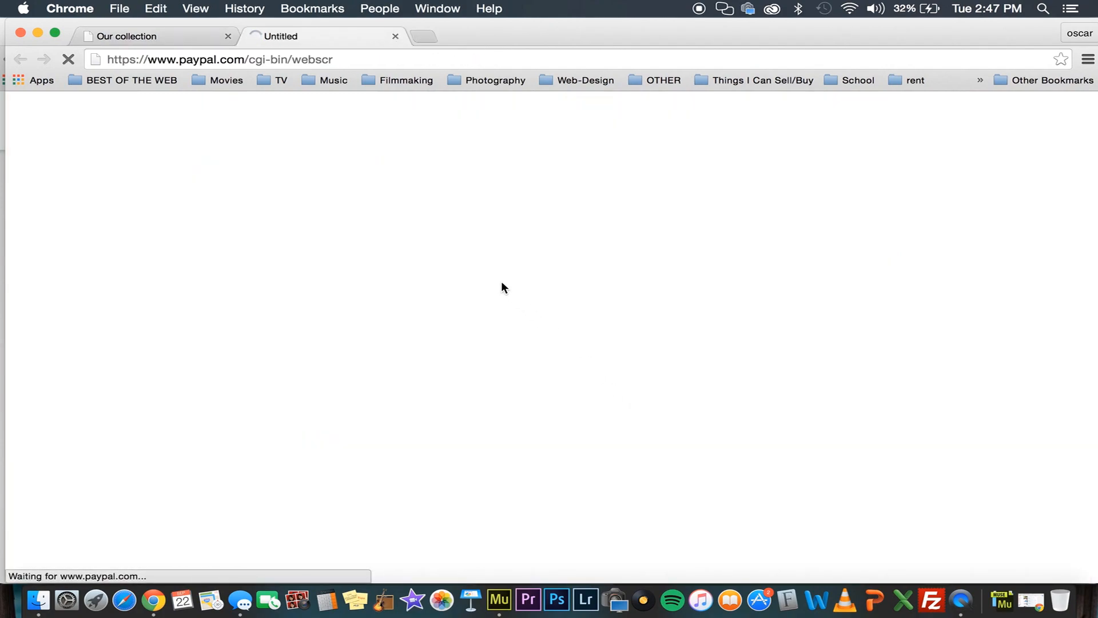
Update the quantity of item 2 in the shopping cart to 2
left_click_drag(678, 278, 582, 277)
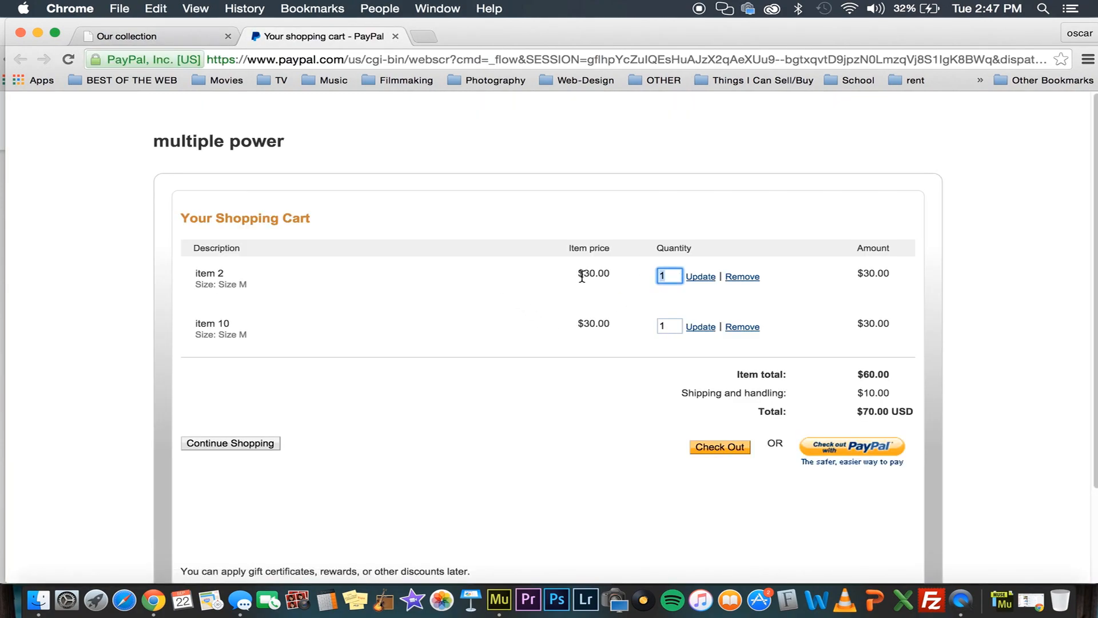
type("2")
left_click(713, 280)
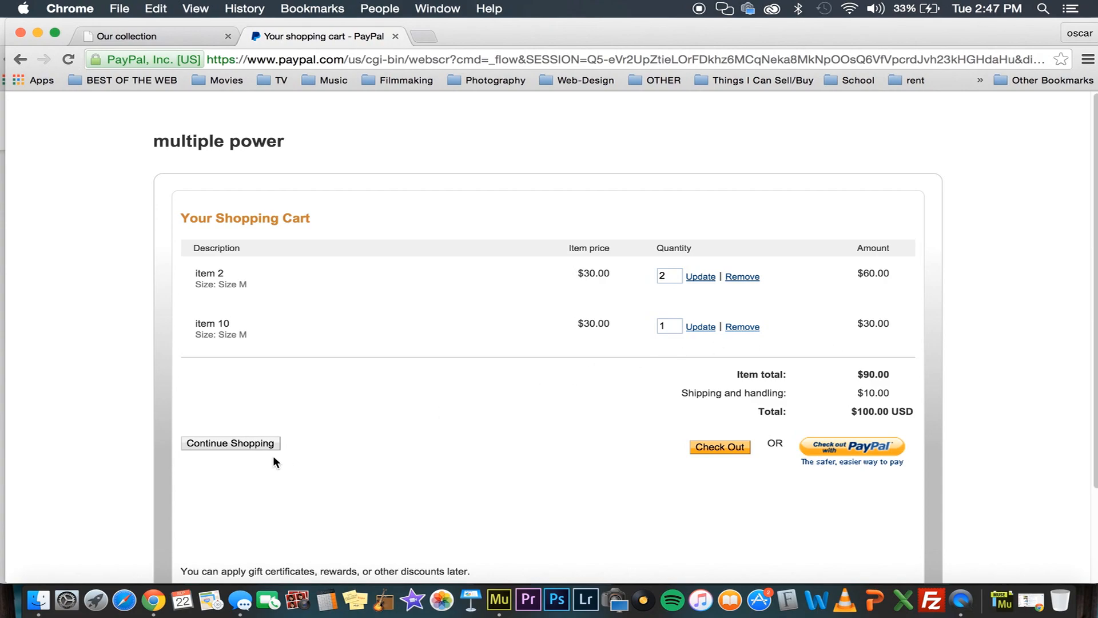
Switch to Adobe Muse and examine the layouts of the Home page and the Our collection page with its slideshow
key("ctrl+Up")
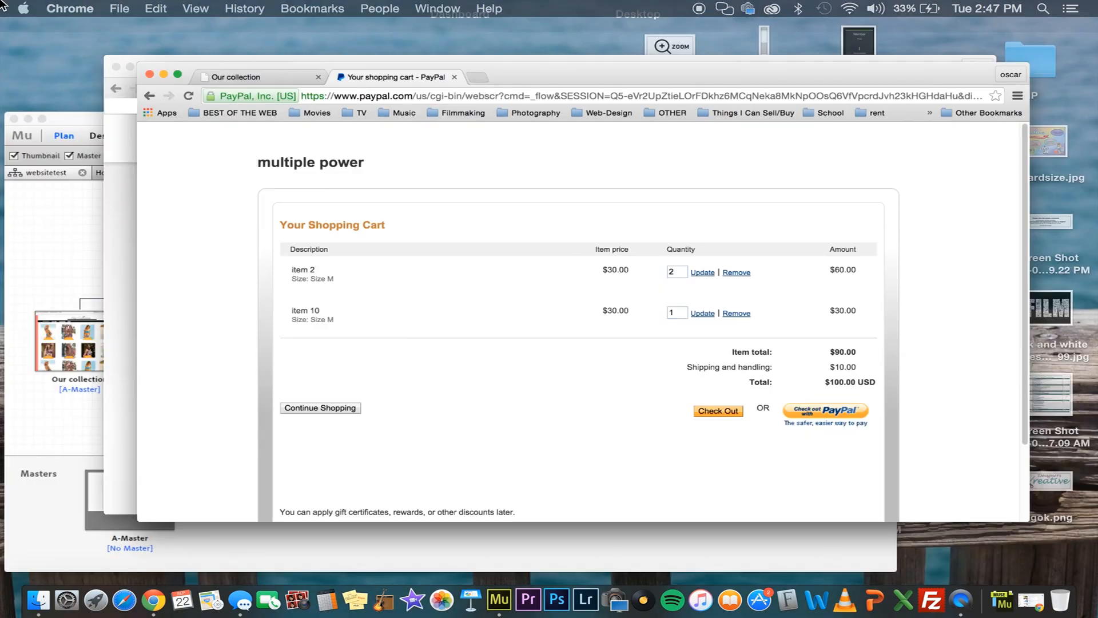
left_click(184, 389)
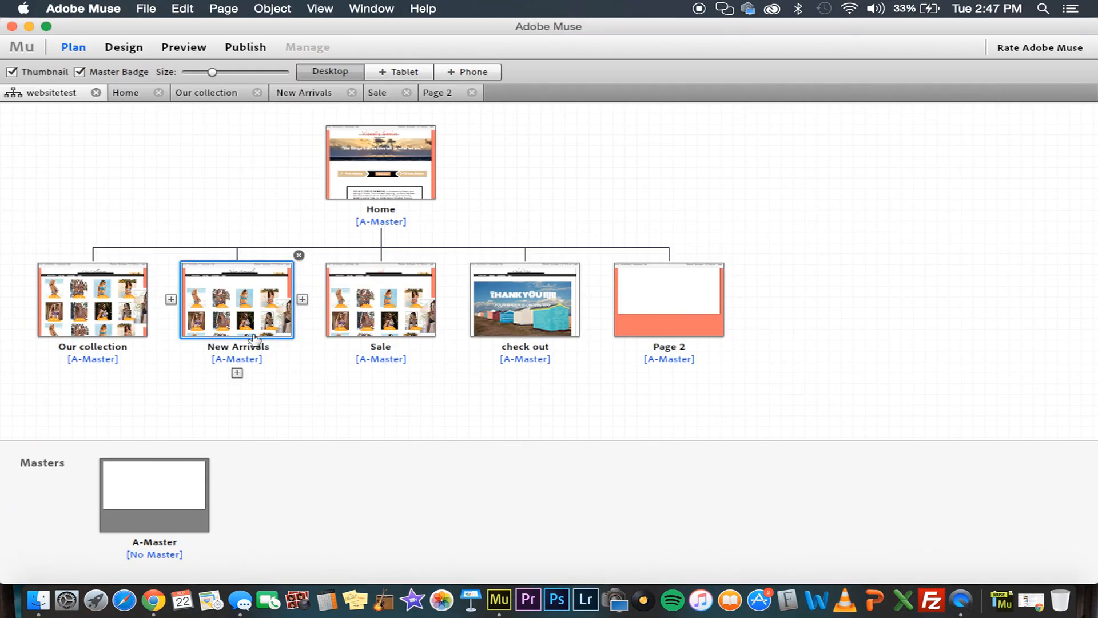
double_click(351, 184)
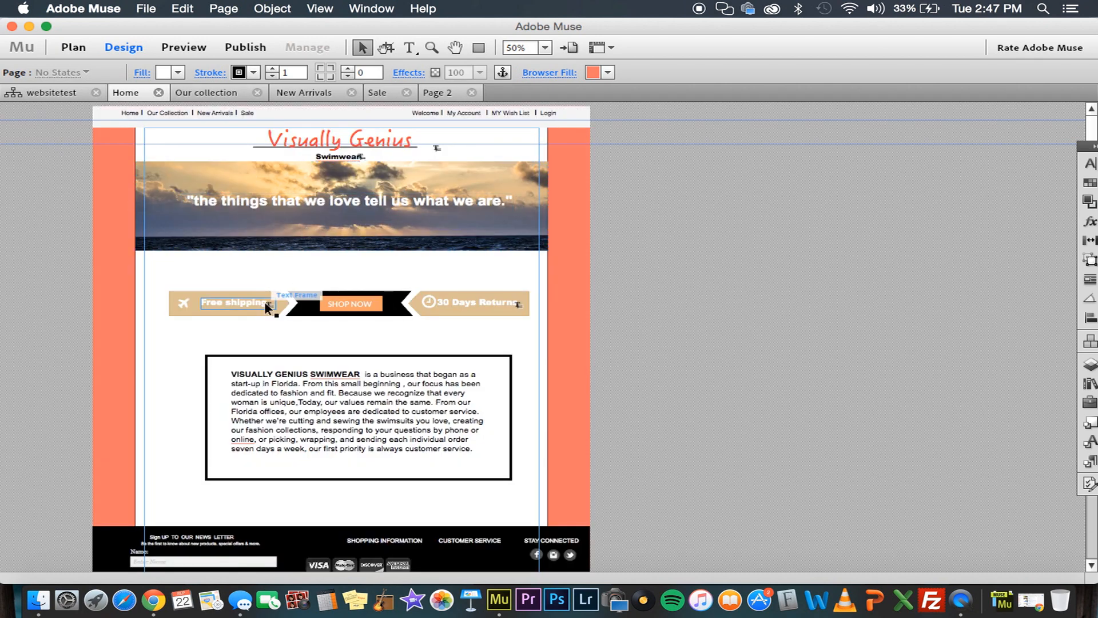
scroll(257, 466, "down", 3)
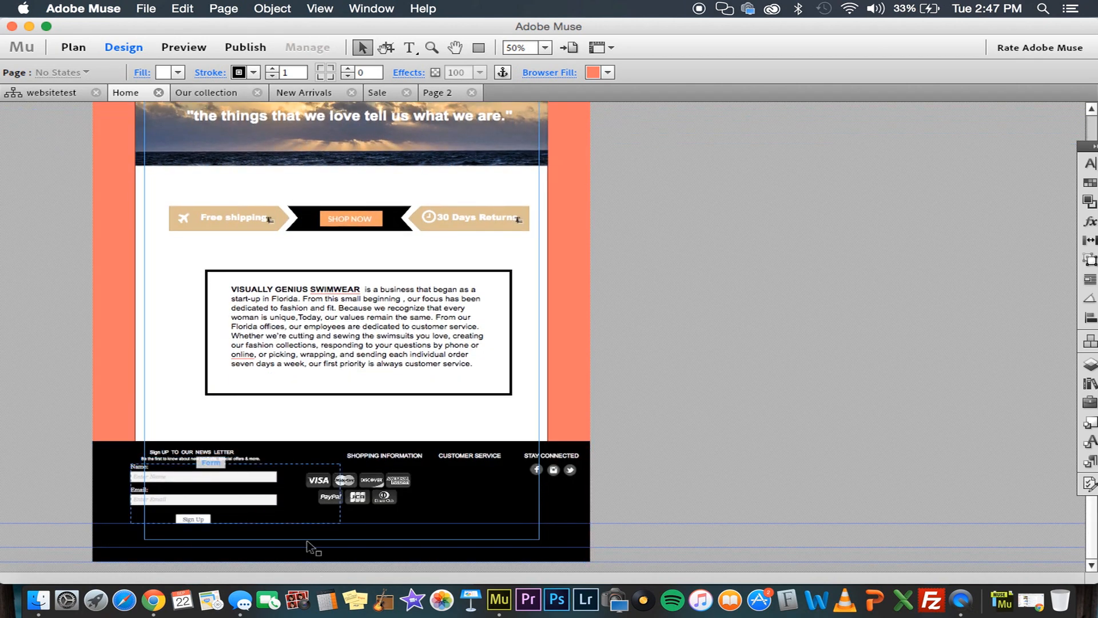
scroll(312, 437, "up", 3)
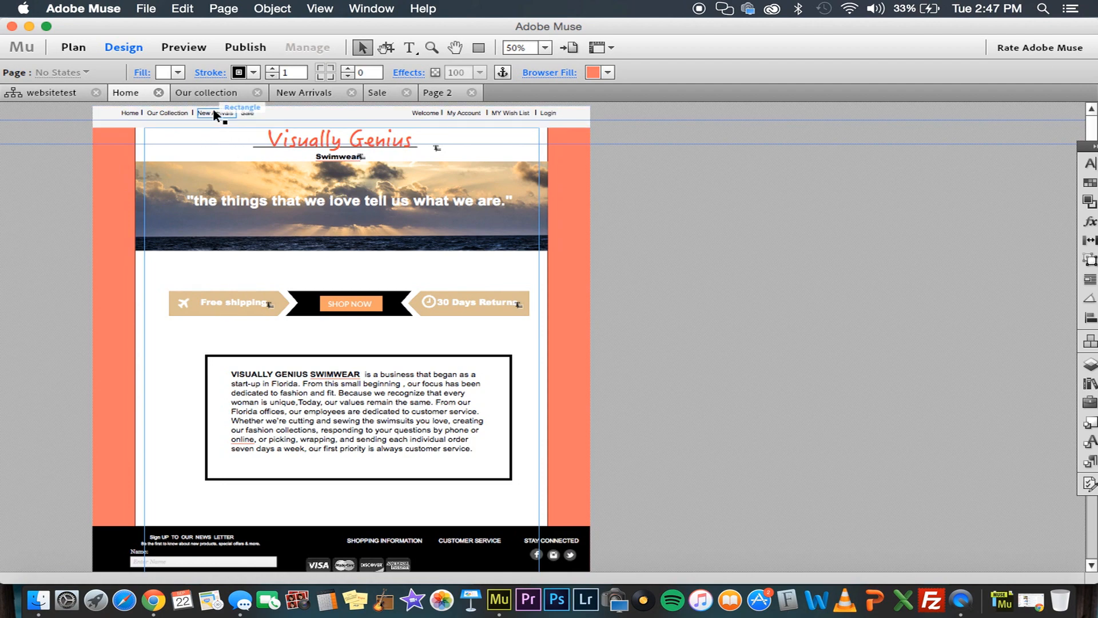
left_click(208, 89)
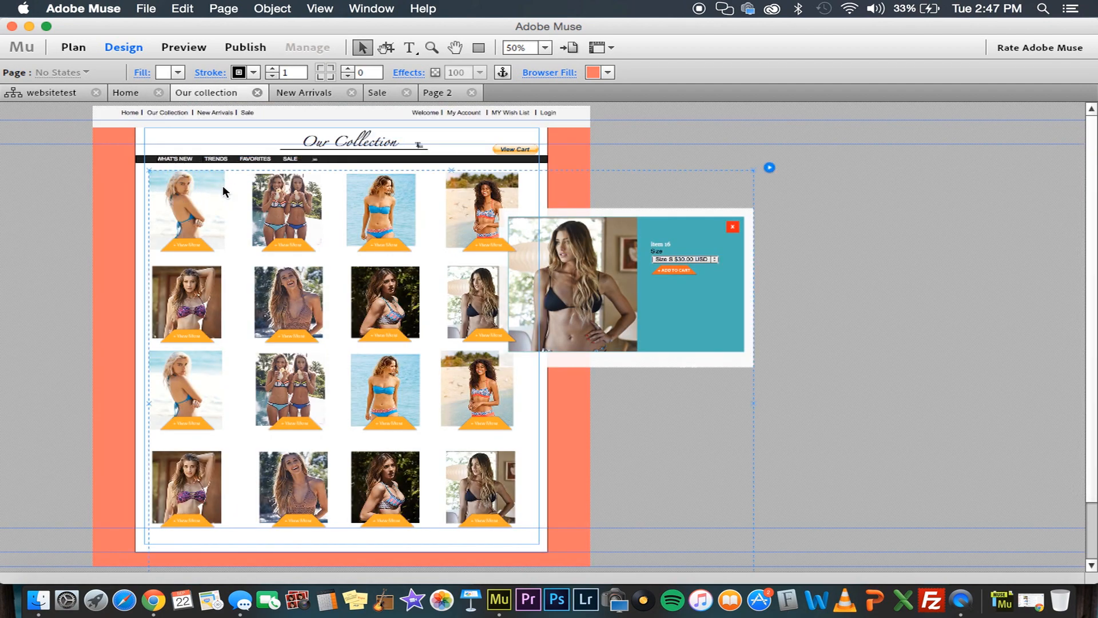
left_click(219, 178)
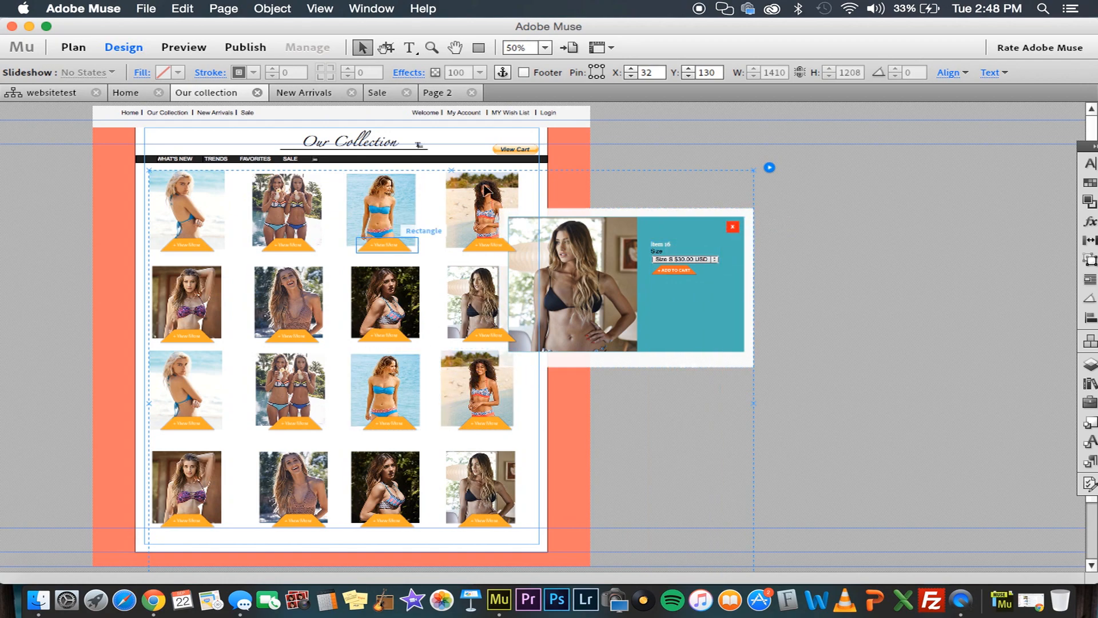
Insert a Lightbox slideshow widget on Page 2
left_click(440, 93)
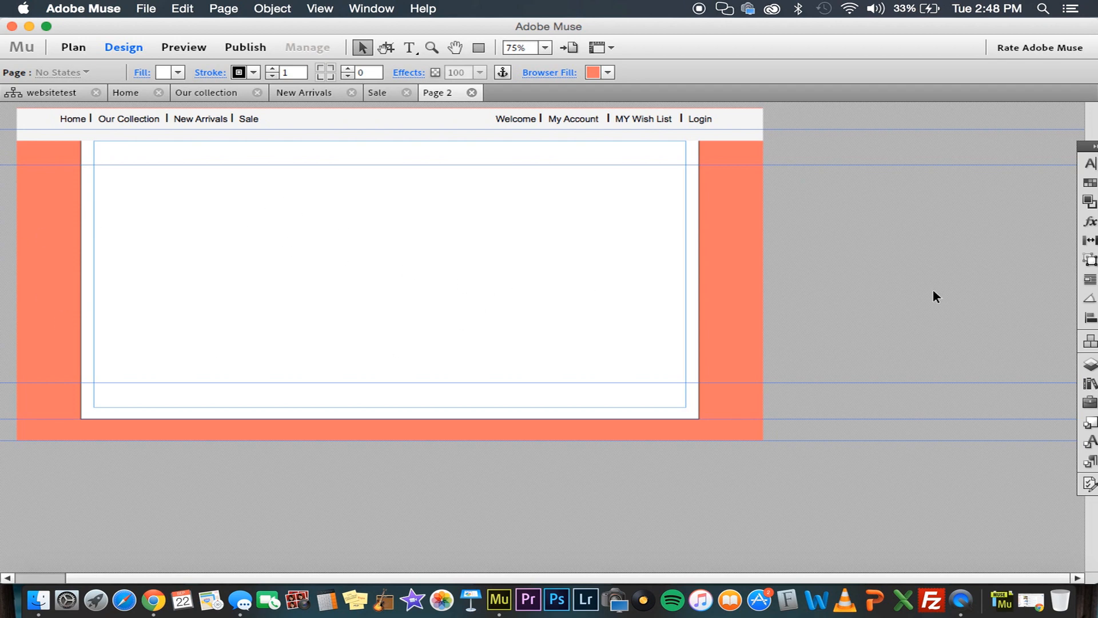
left_click(287, 7)
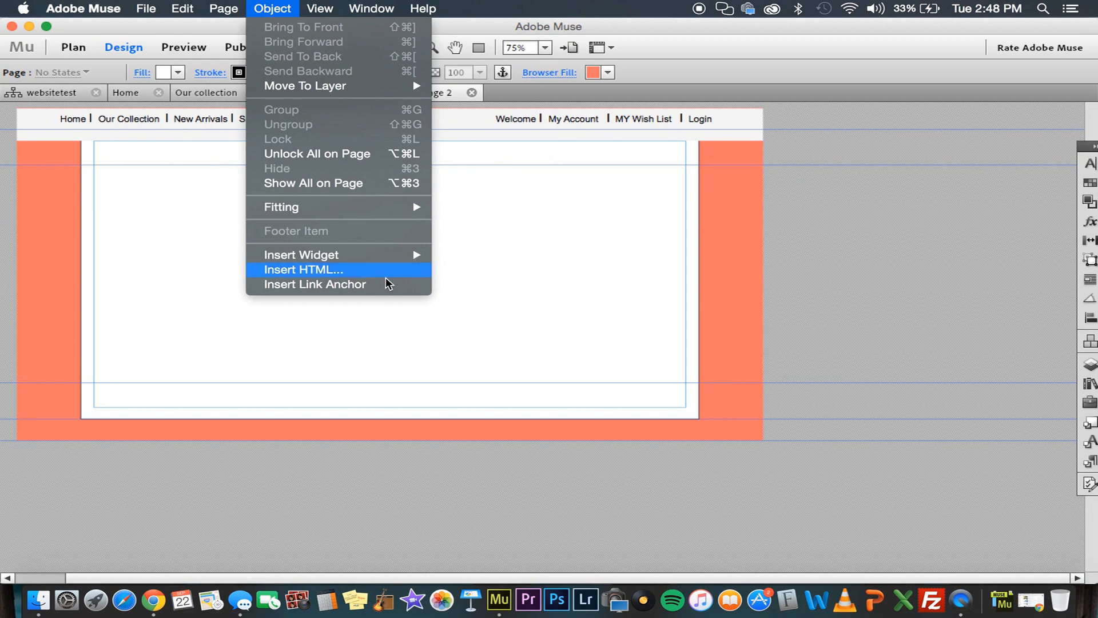
mouse_move(388, 258)
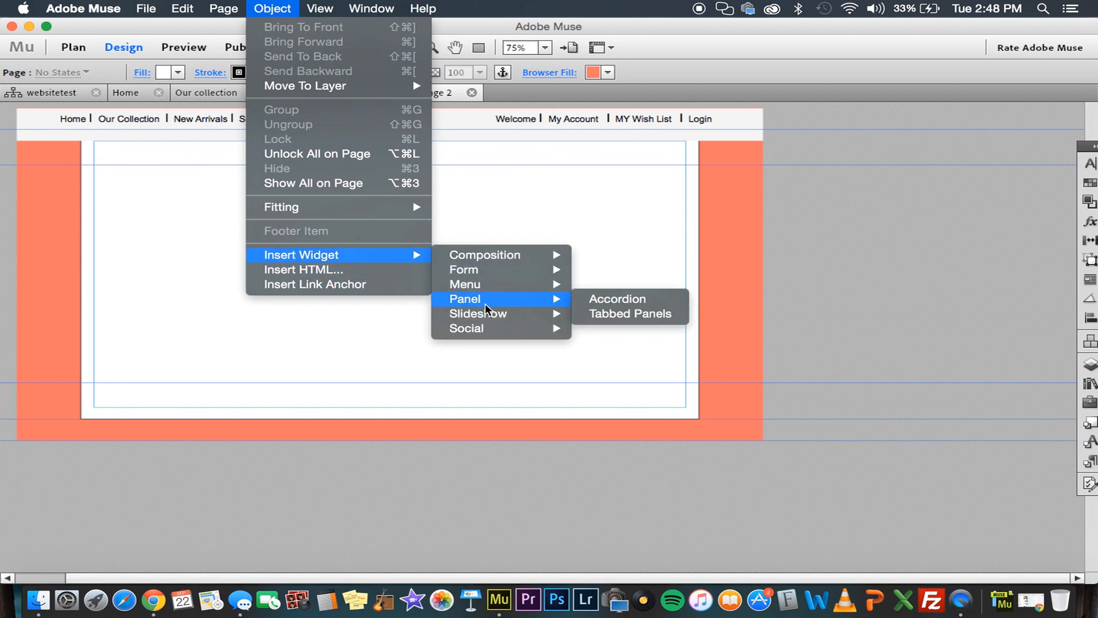
mouse_move(485, 312)
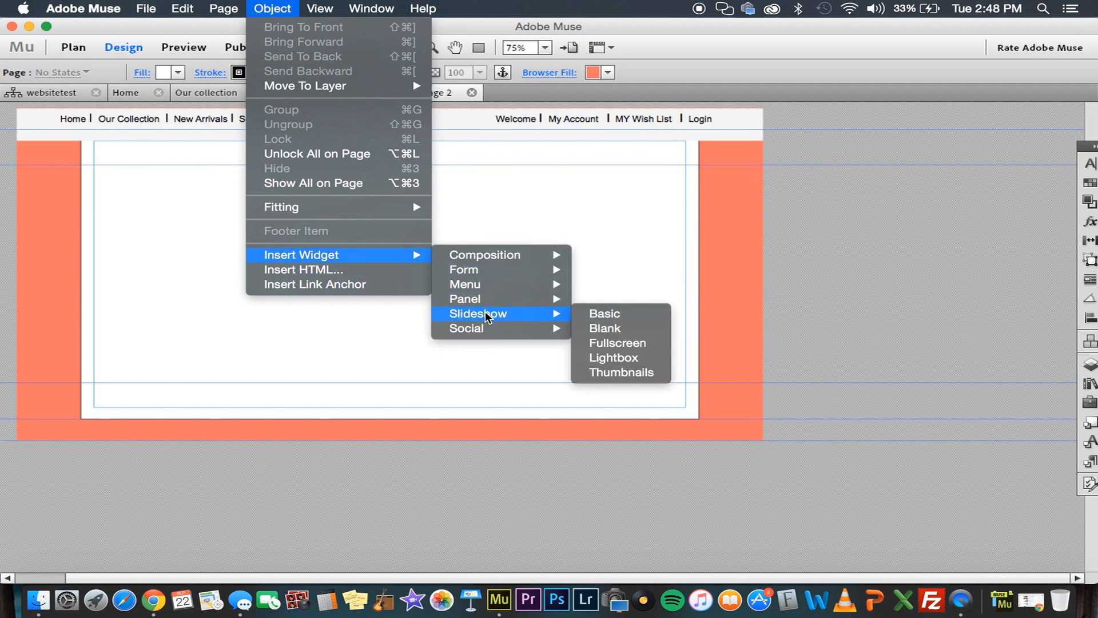
left_click(624, 363)
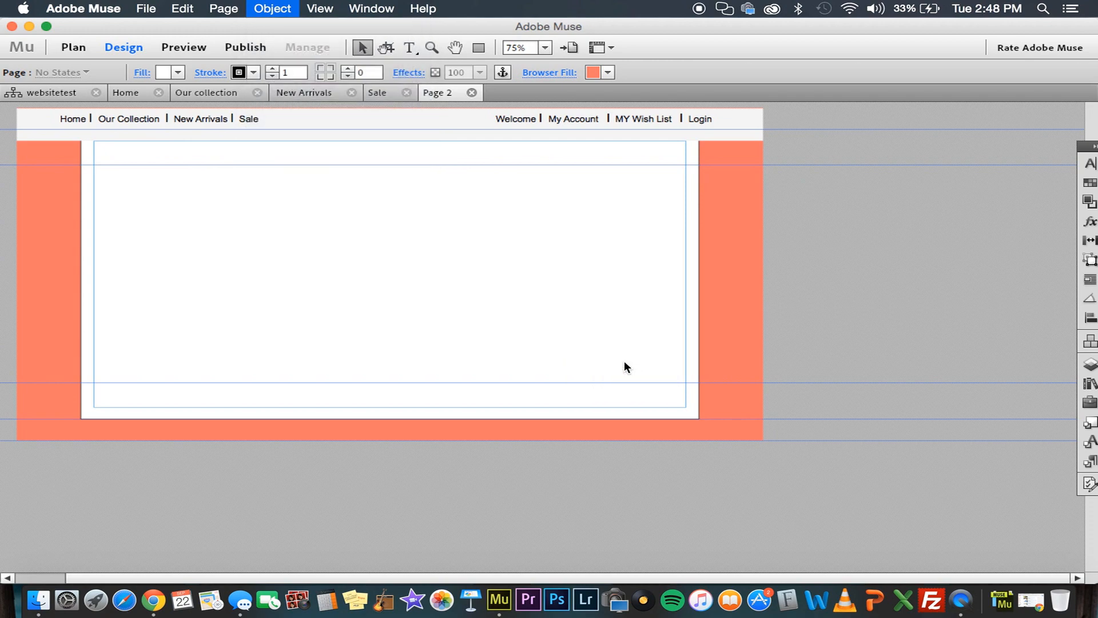
Move the slideshow widget toward the upper part of the page, to about X 138, Y 52
left_click_drag(471, 277, 187, 176)
left_click(186, 174)
left_click(246, 175)
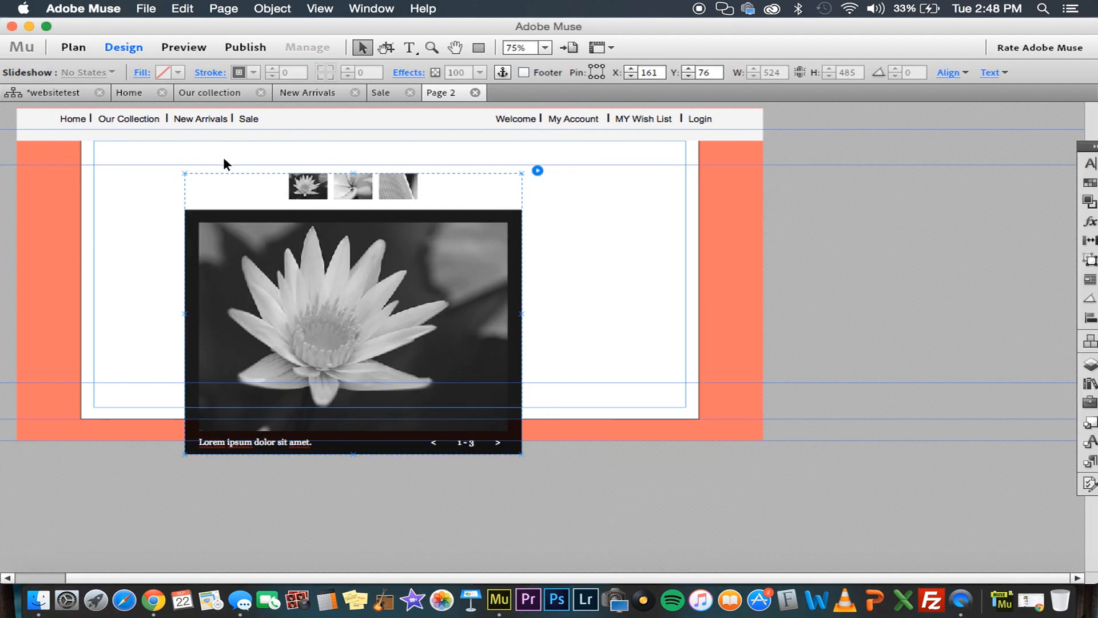
left_click_drag(213, 177, 199, 167)
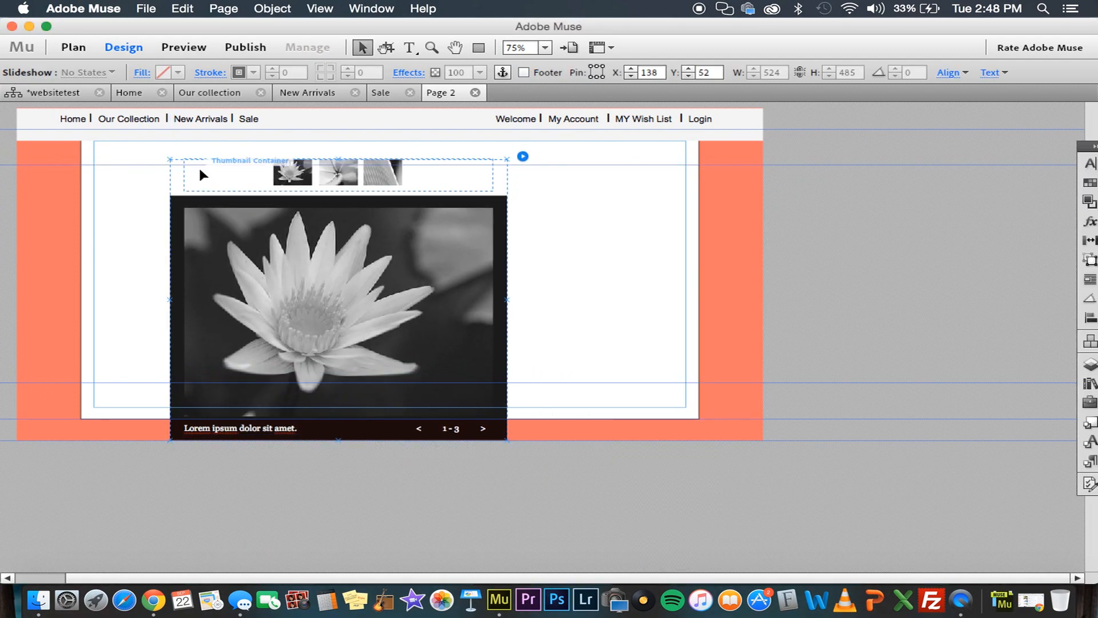
Add image1.jpg through image8.jpg from the Items folder to the slideshow
left_click(312, 246)
left_click(482, 177)
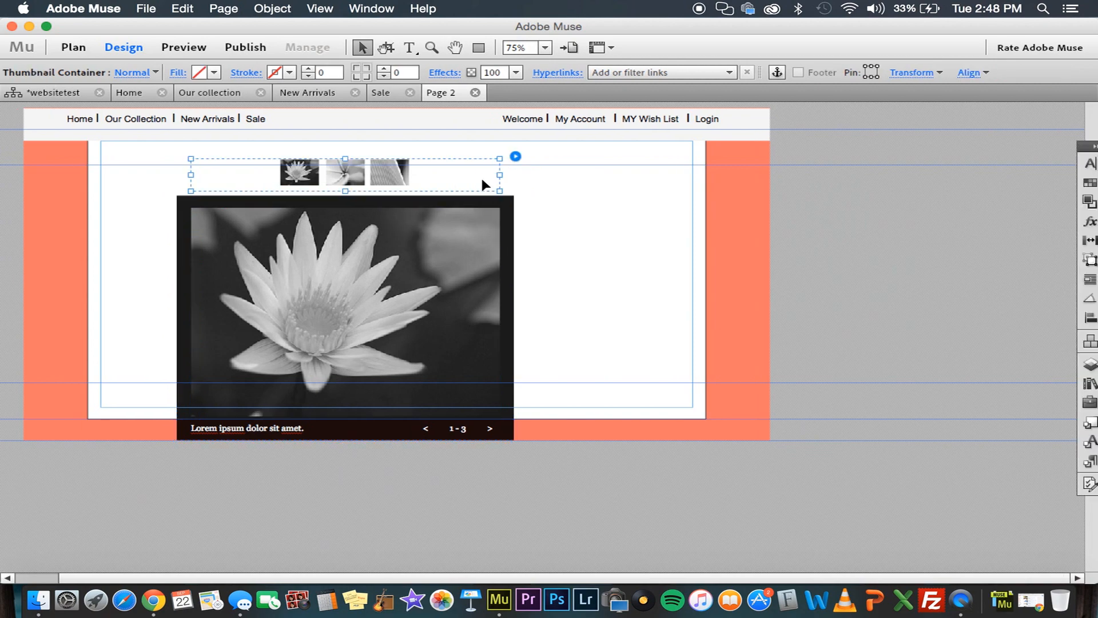
left_click(515, 156)
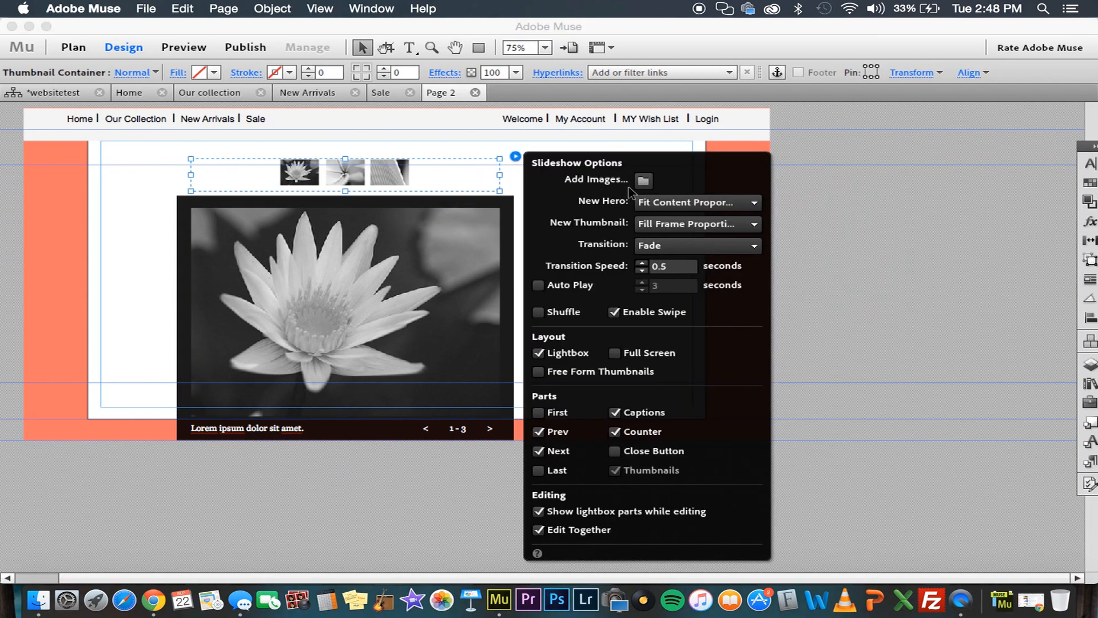
left_click(642, 181)
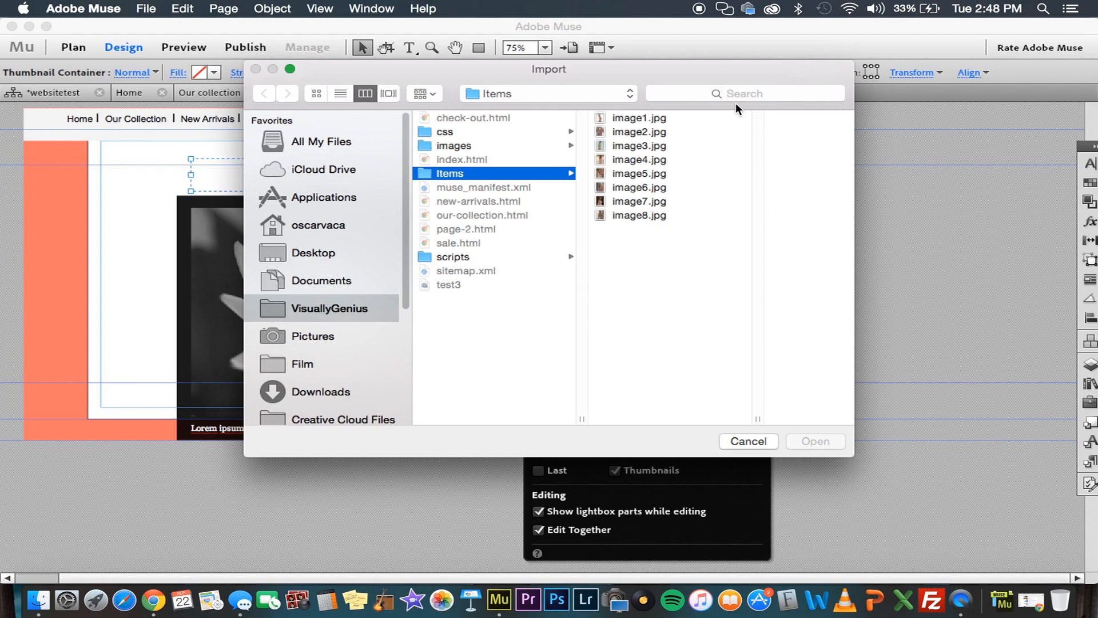
left_click(689, 117)
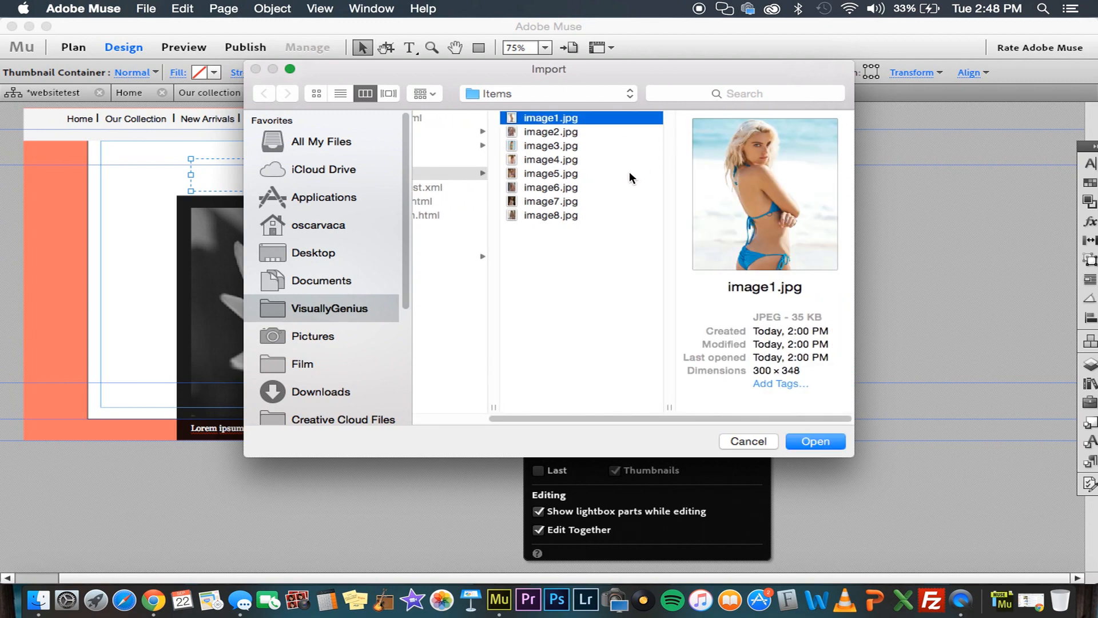
left_click(577, 211, "shift")
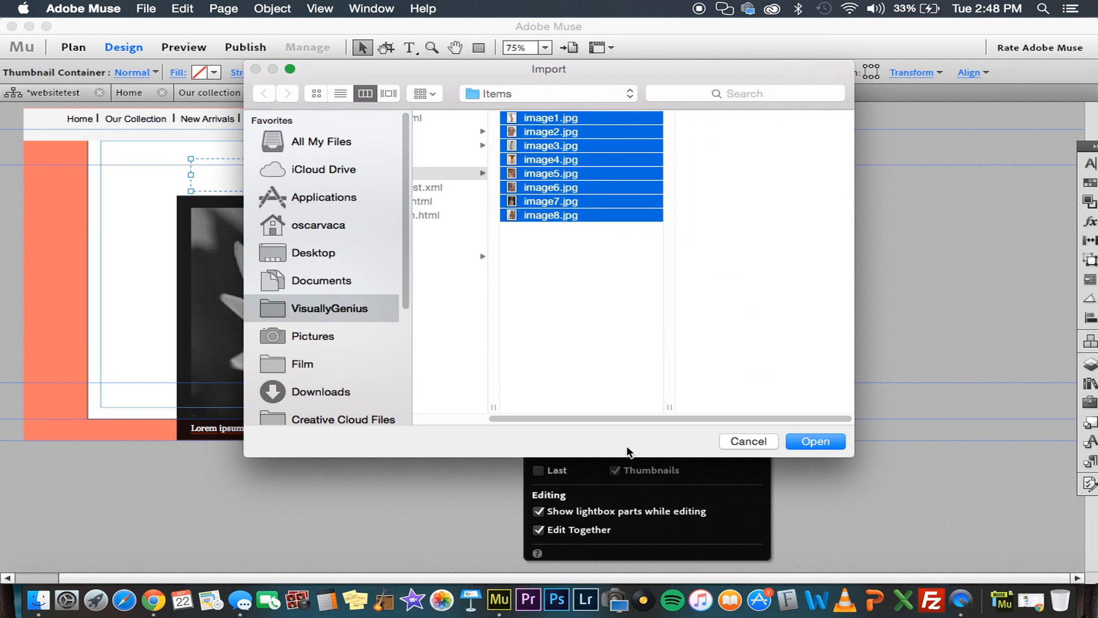
left_click(816, 441)
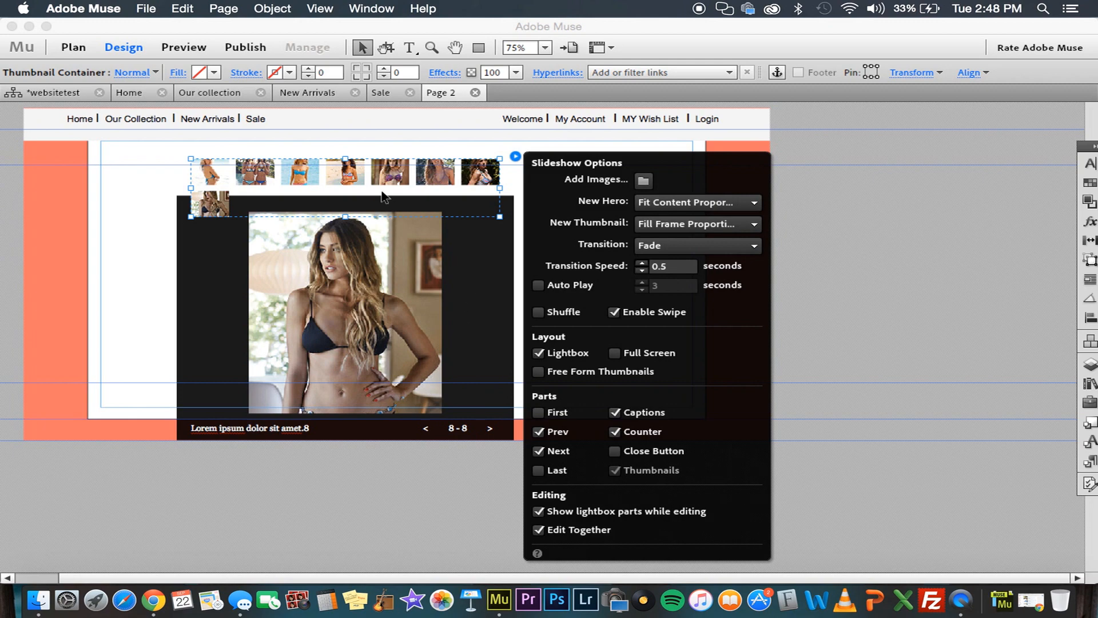
Move the lightbox container with its hero image, caption, counter and navigation arrows off the page's right side, to about X 970, Y 62
left_click(303, 250)
left_click(223, 278)
left_click(221, 280)
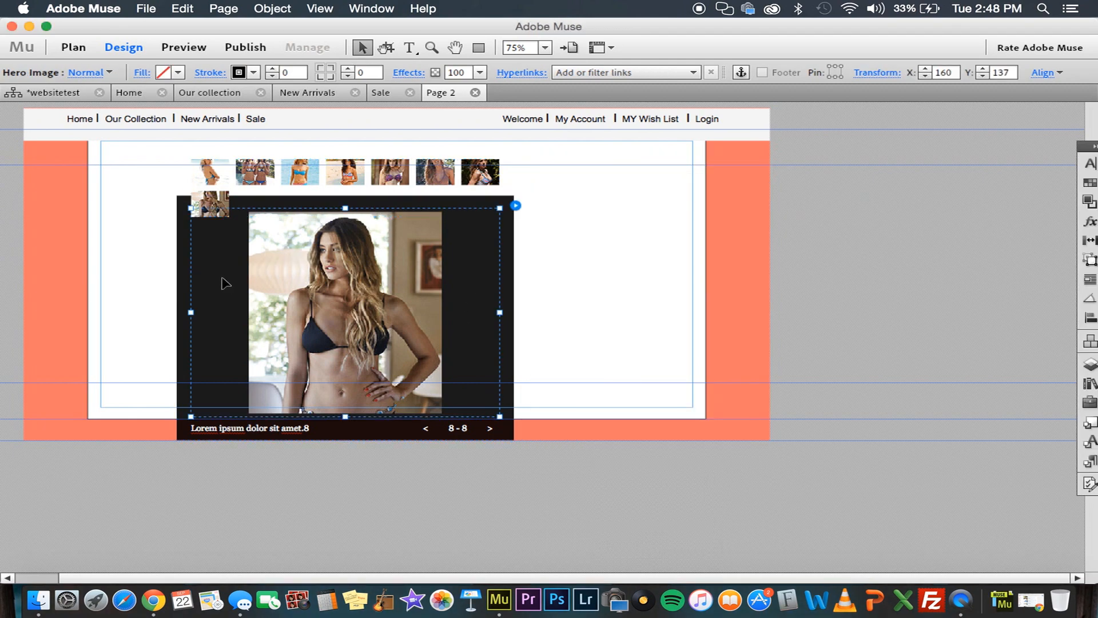
left_click(182, 293)
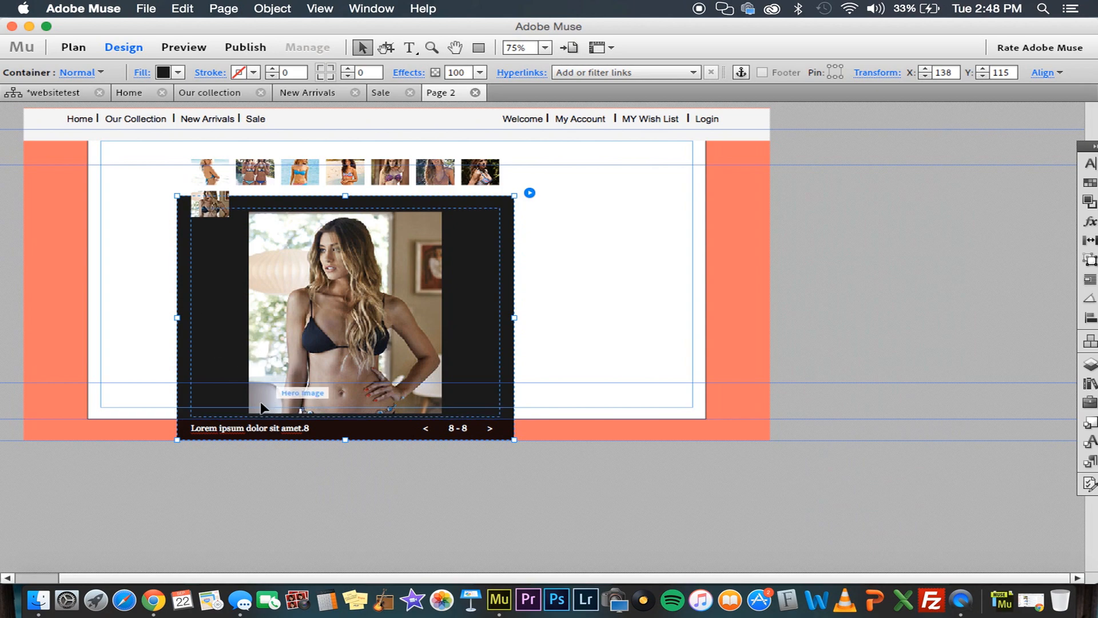
left_click(234, 431, "shift")
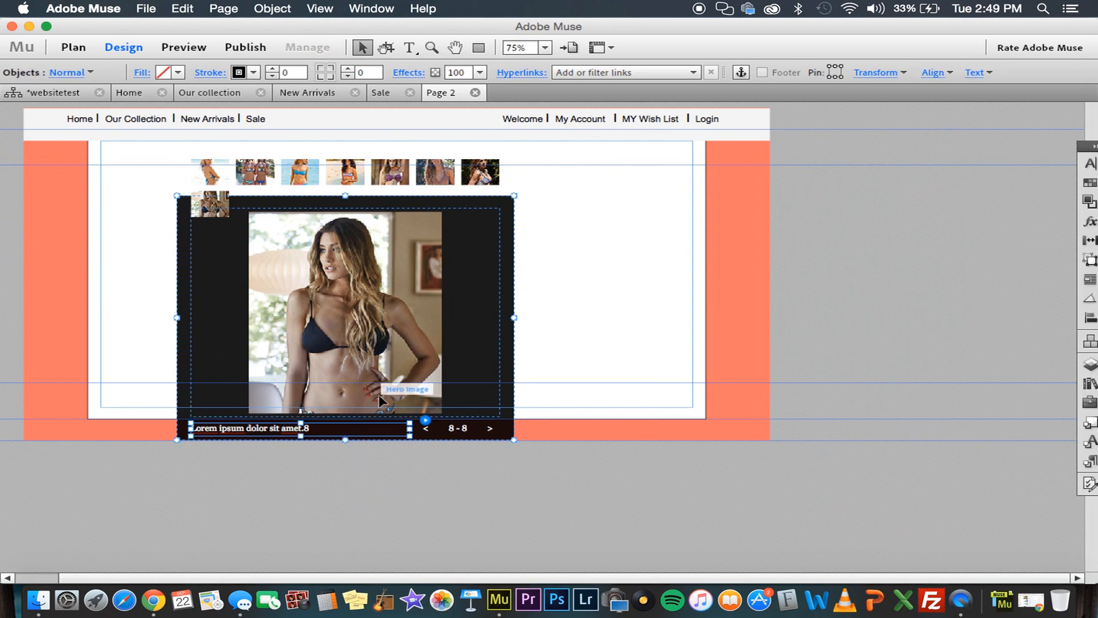
left_click(425, 422)
left_click(427, 433)
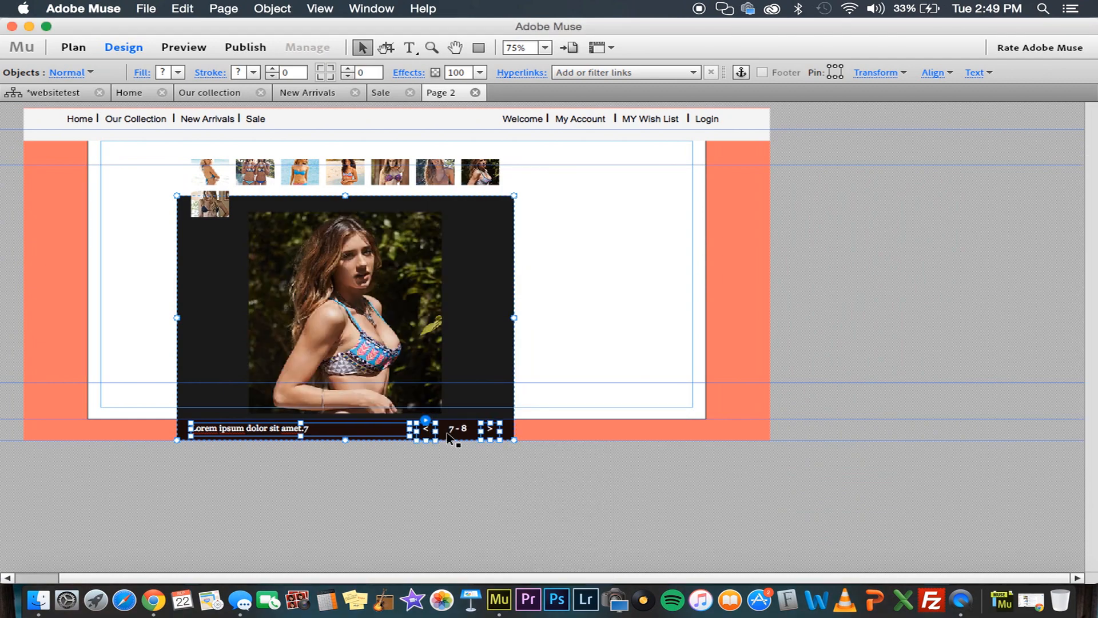
left_click_drag(456, 380, 1065, 367)
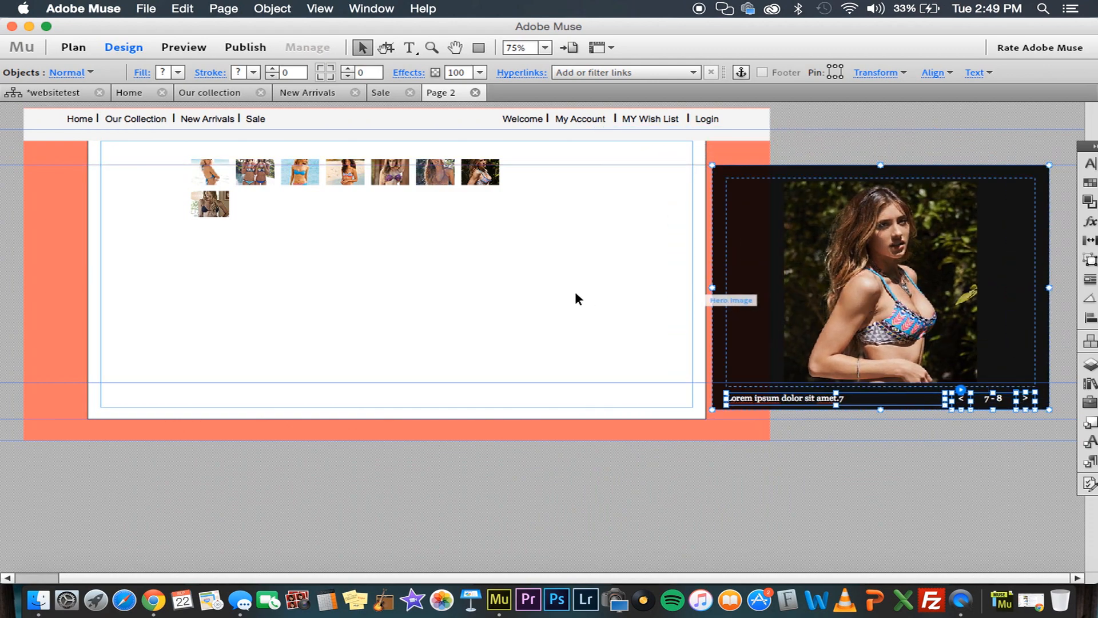
left_click(628, 320)
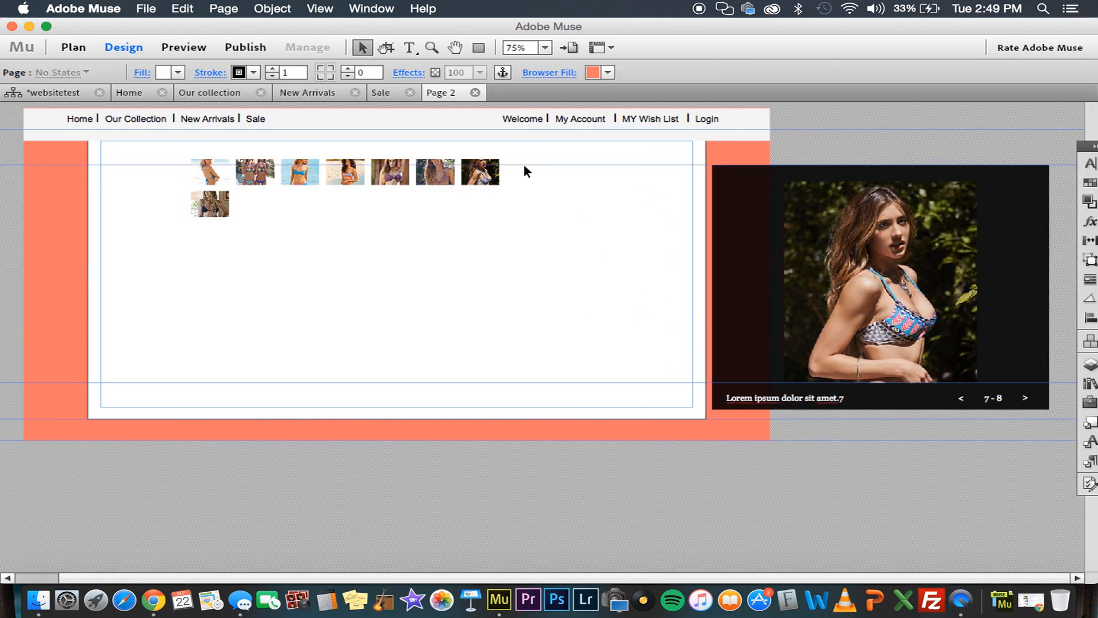
Turn off showing lightbox parts while editing for the slideshow
left_click(650, 173)
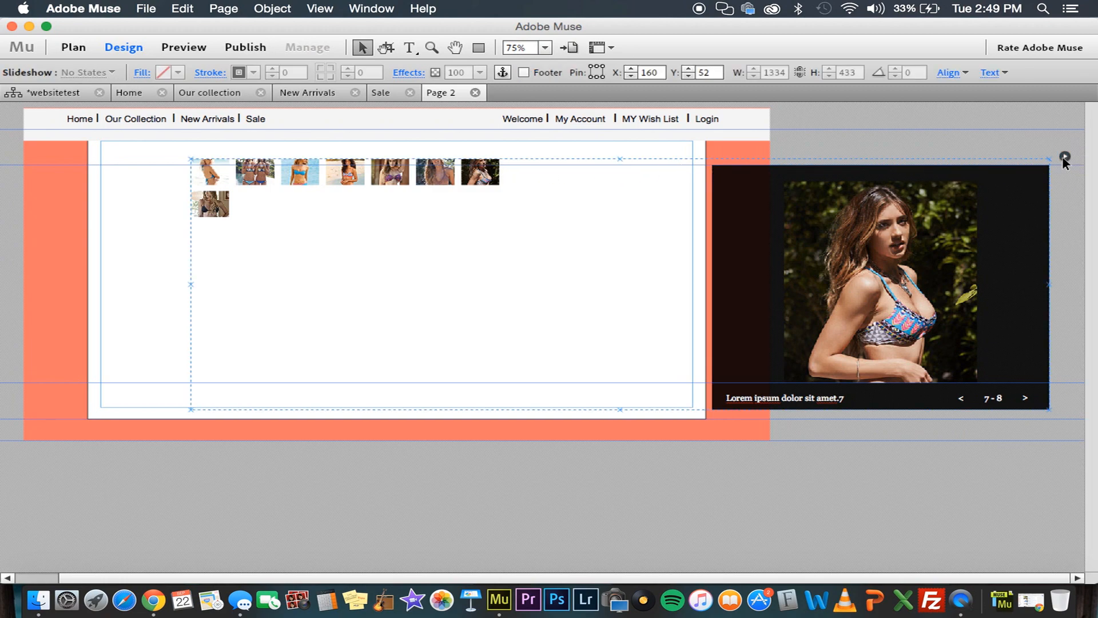
left_click(1063, 157)
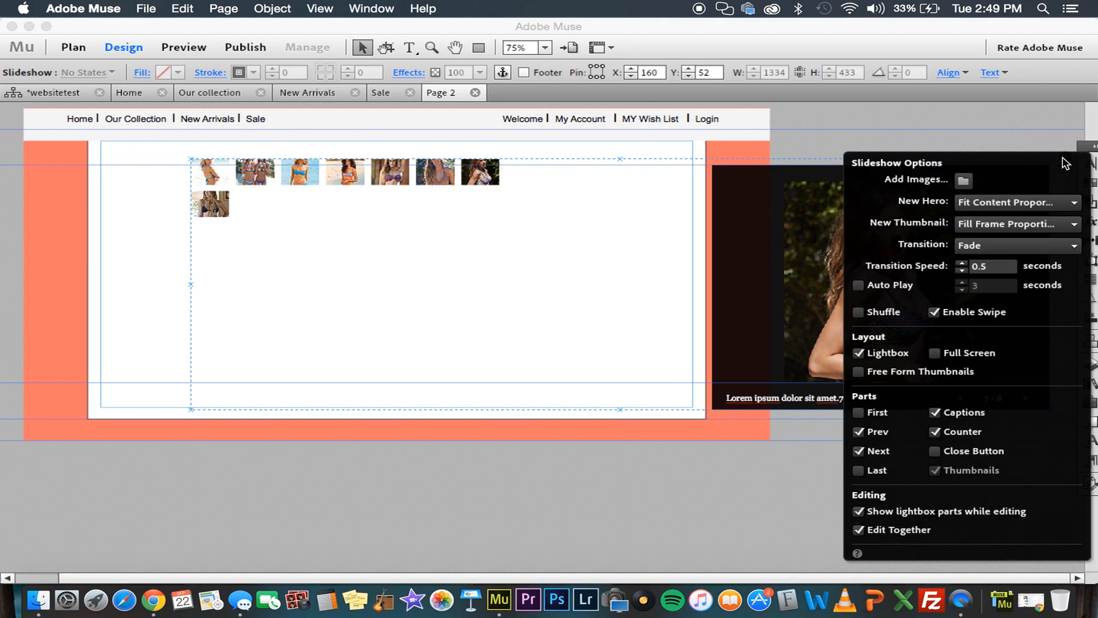
left_click(894, 517)
left_click(534, 321)
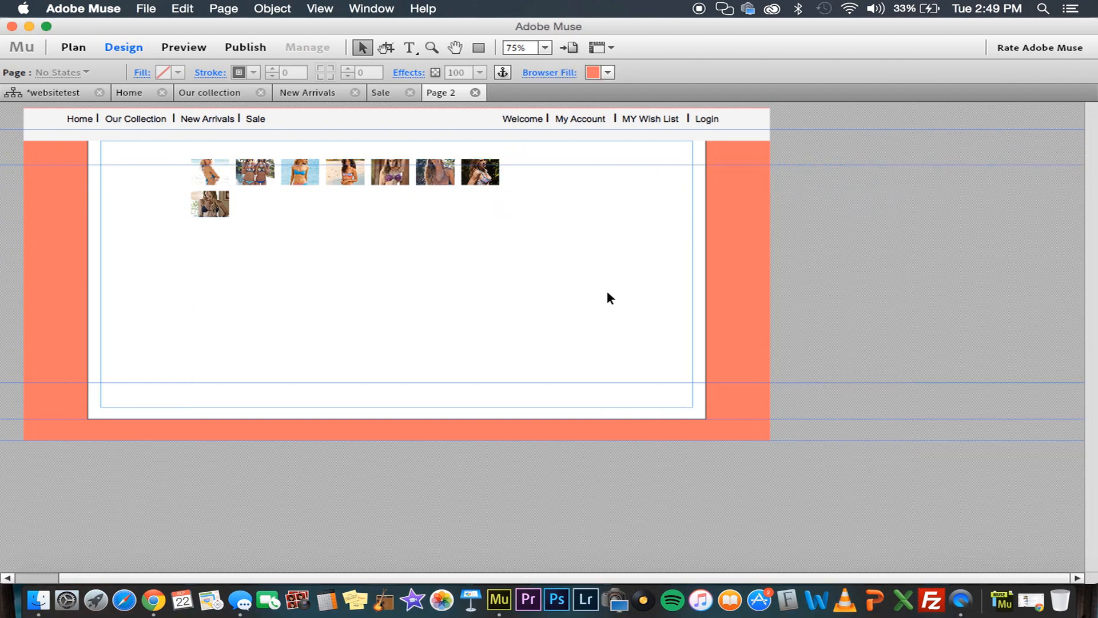
Enlarge the thumbnail container to about 920 wide at X 20, Y 26, and scale up the thumbnails to four per row
left_click(486, 203)
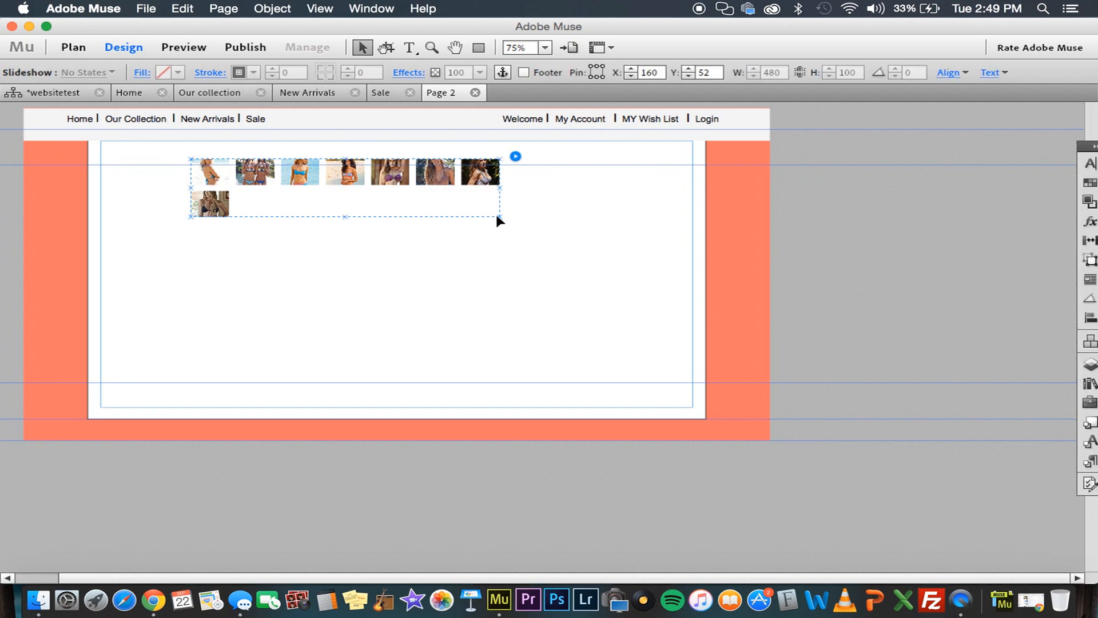
left_click(489, 203)
left_click_drag(499, 217, 704, 413)
left_click_drag(231, 203, 208, 204)
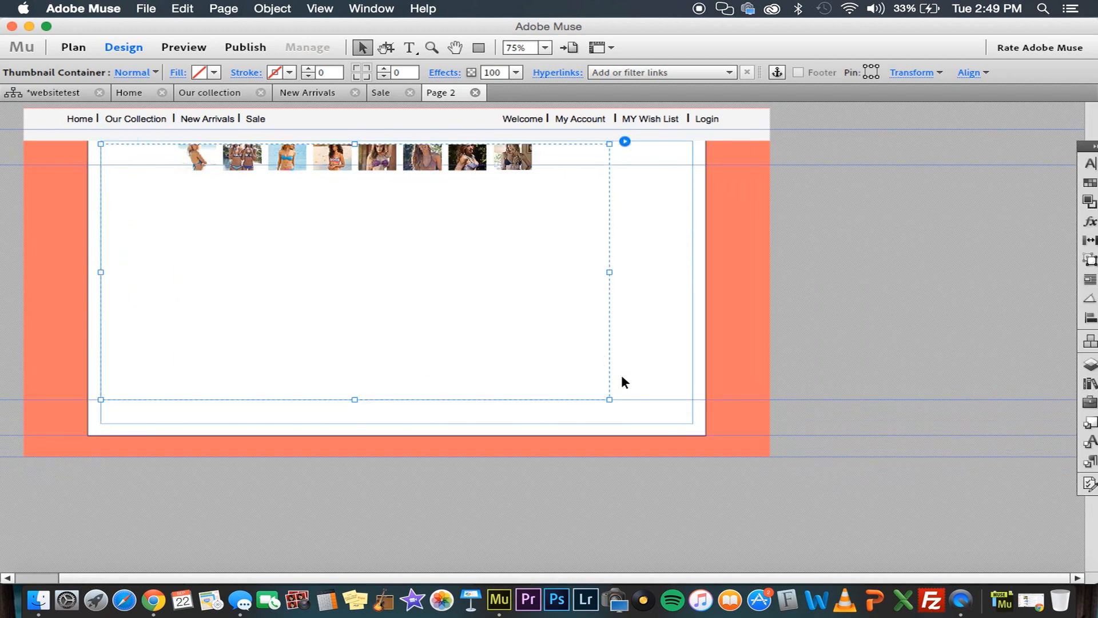
left_click_drag(610, 398, 693, 424)
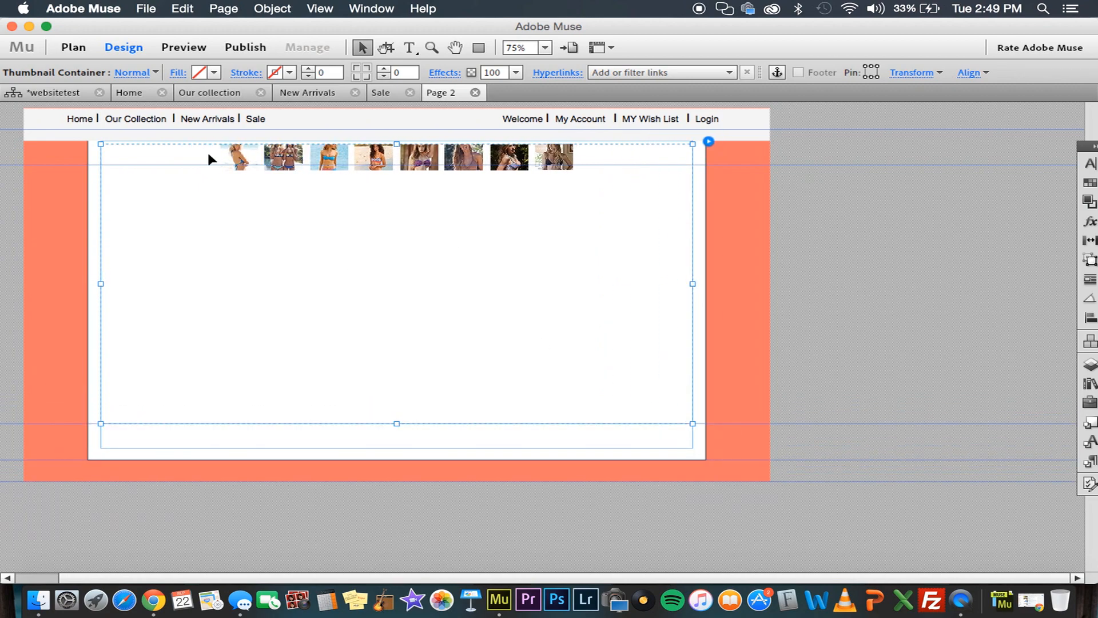
left_click(247, 165)
left_click_drag(277, 205, 340, 253)
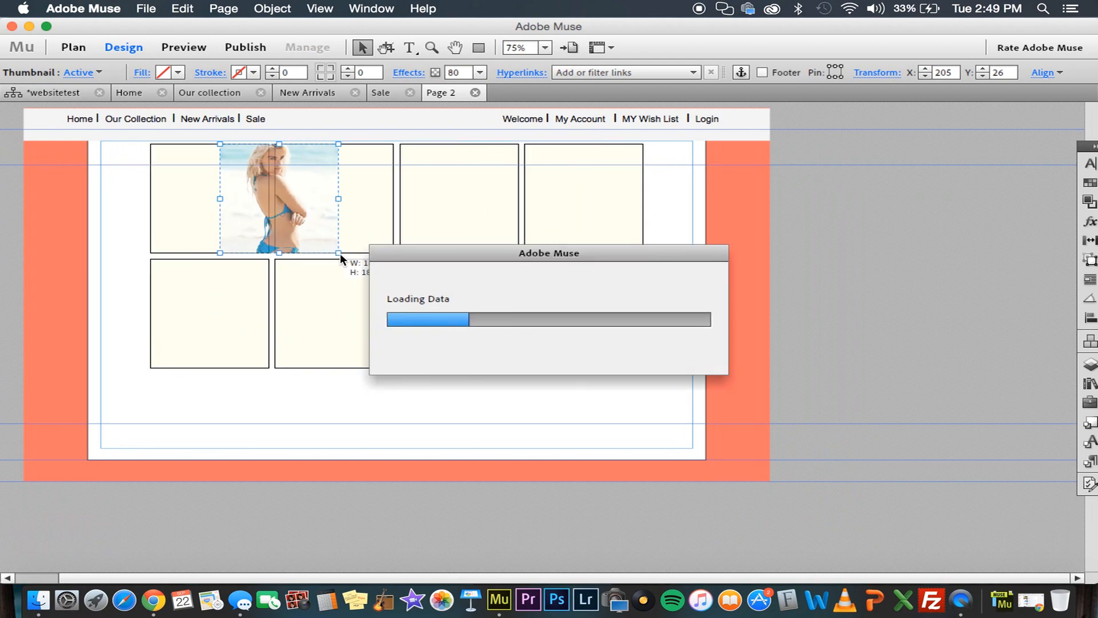
Add image1.jpg through image8.jpg from the Items folder to the slideshow a second time
left_click(841, 166)
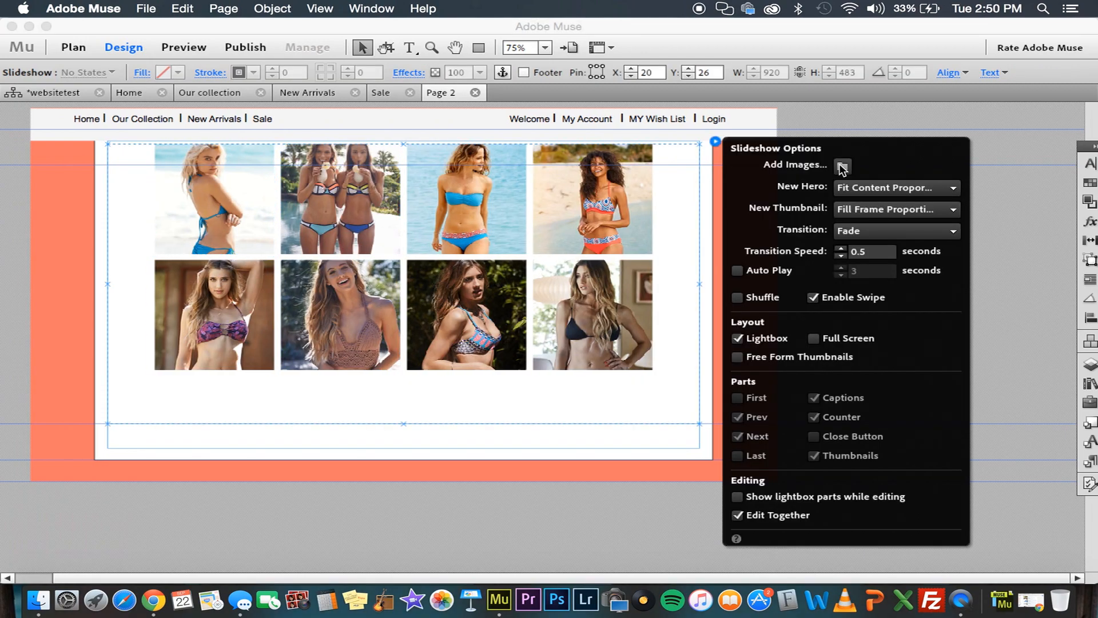
left_click(647, 119)
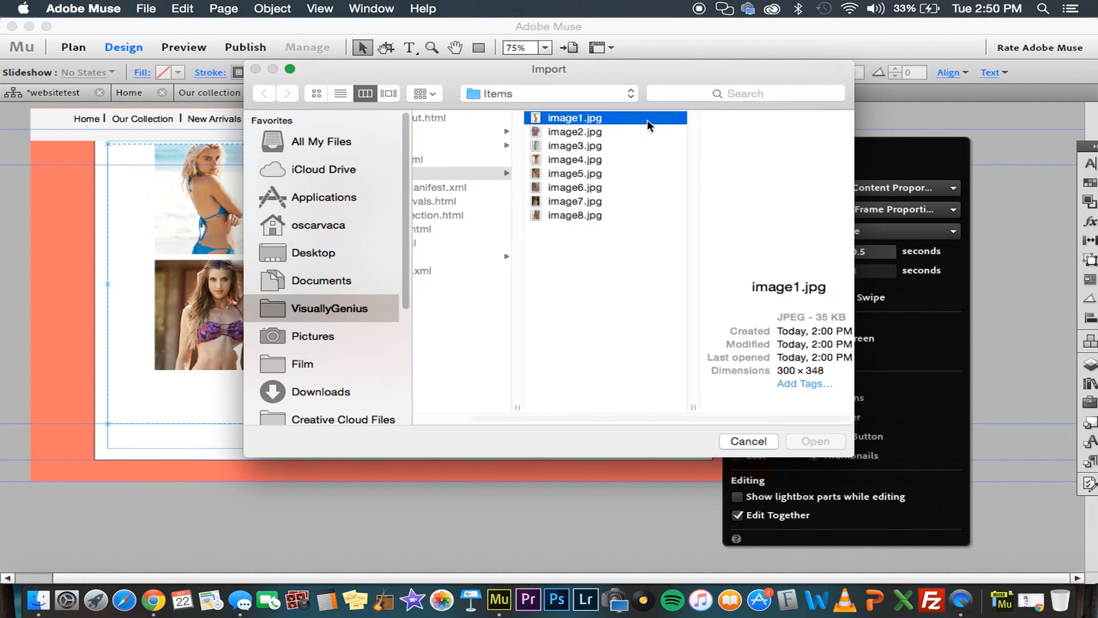
left_click(596, 215, "shift")
left_click(804, 440)
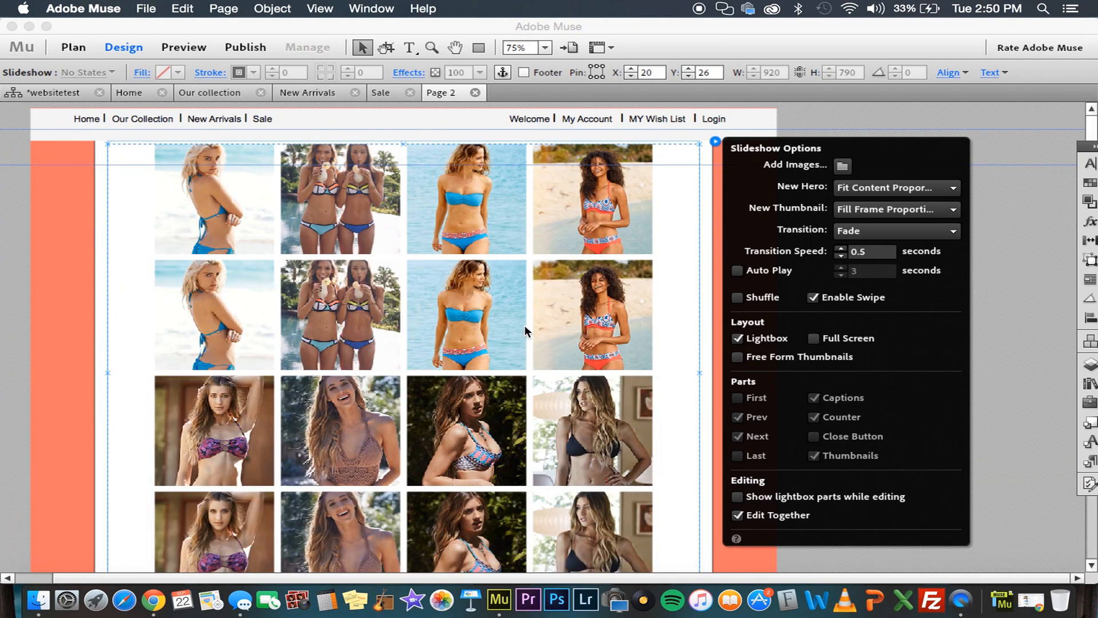
left_click(71, 272)
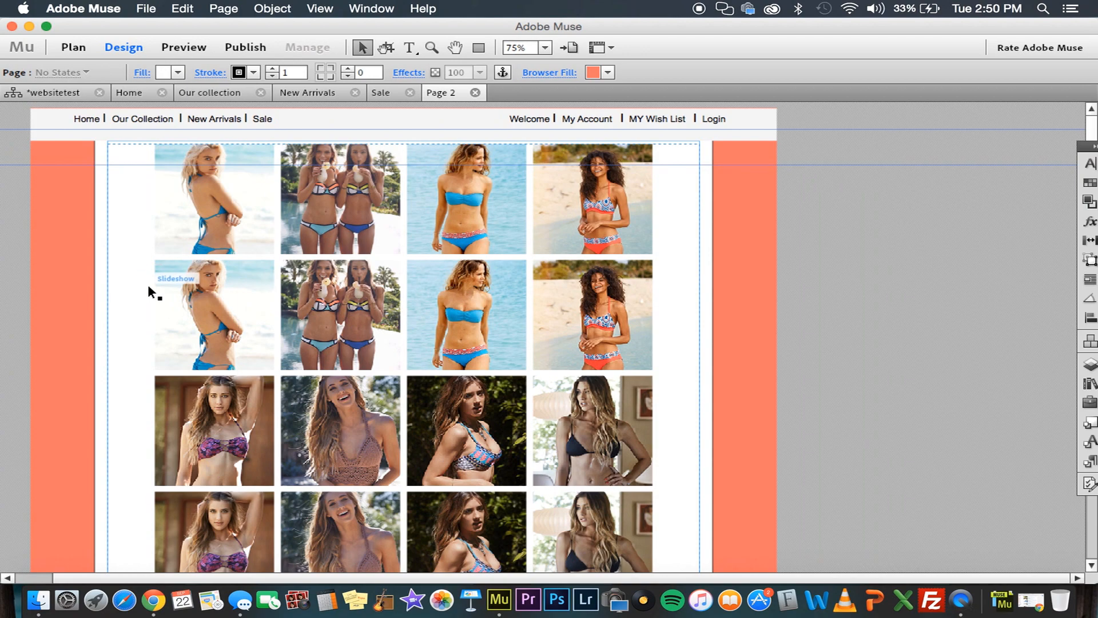
Turn on showing lightbox parts while editing for the slideshow
left_click(195, 226)
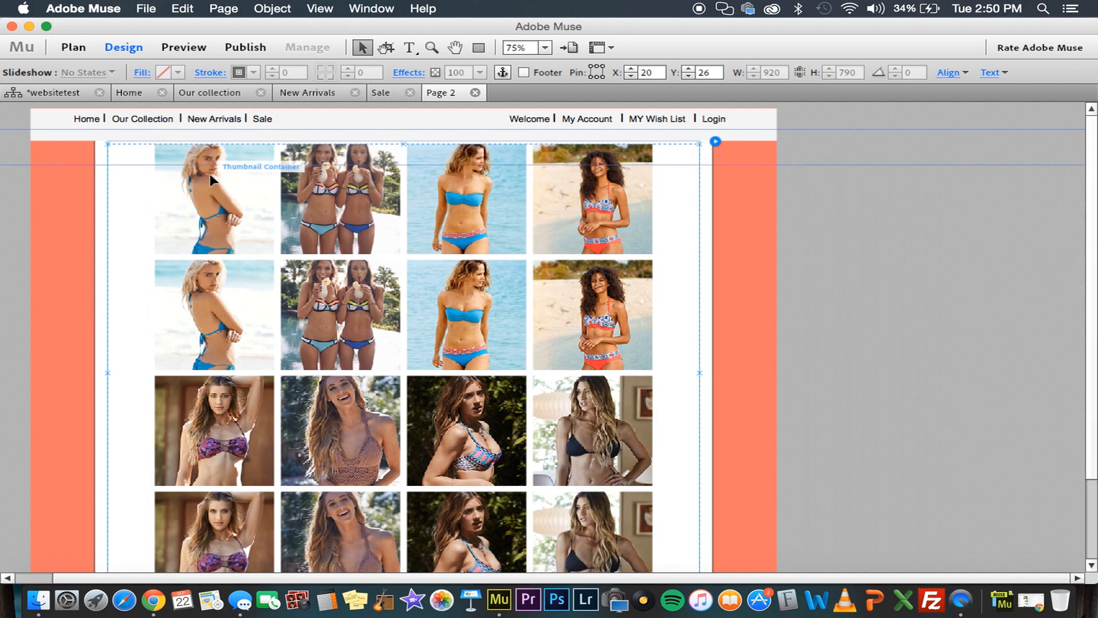
left_click(211, 177)
left_click(210, 178)
left_click(722, 138)
left_click(677, 143)
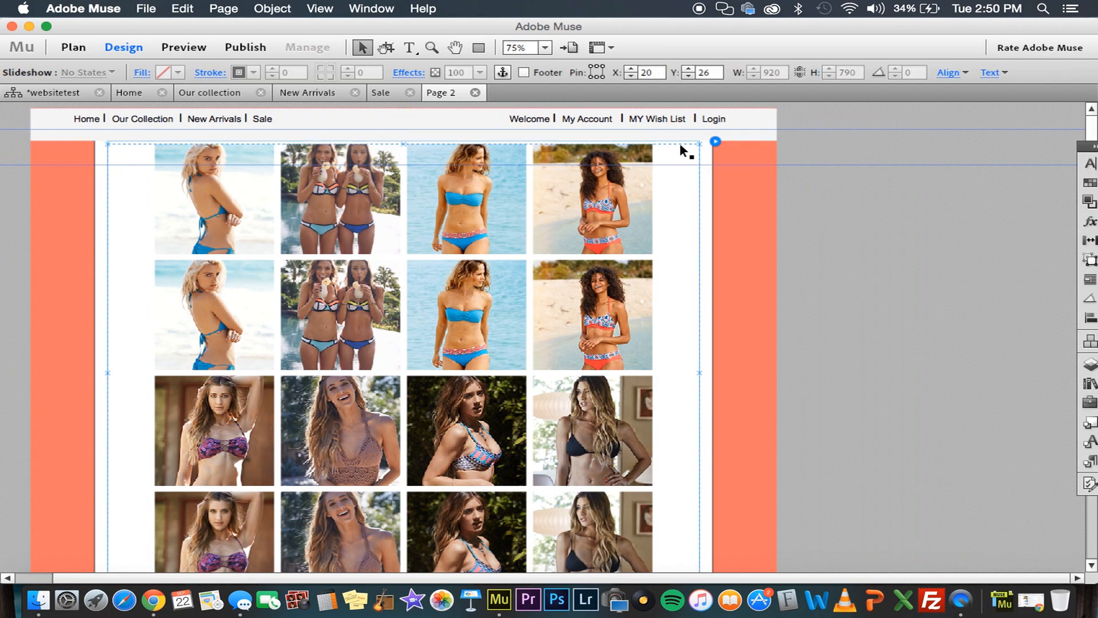
left_click(676, 143)
left_click(715, 141)
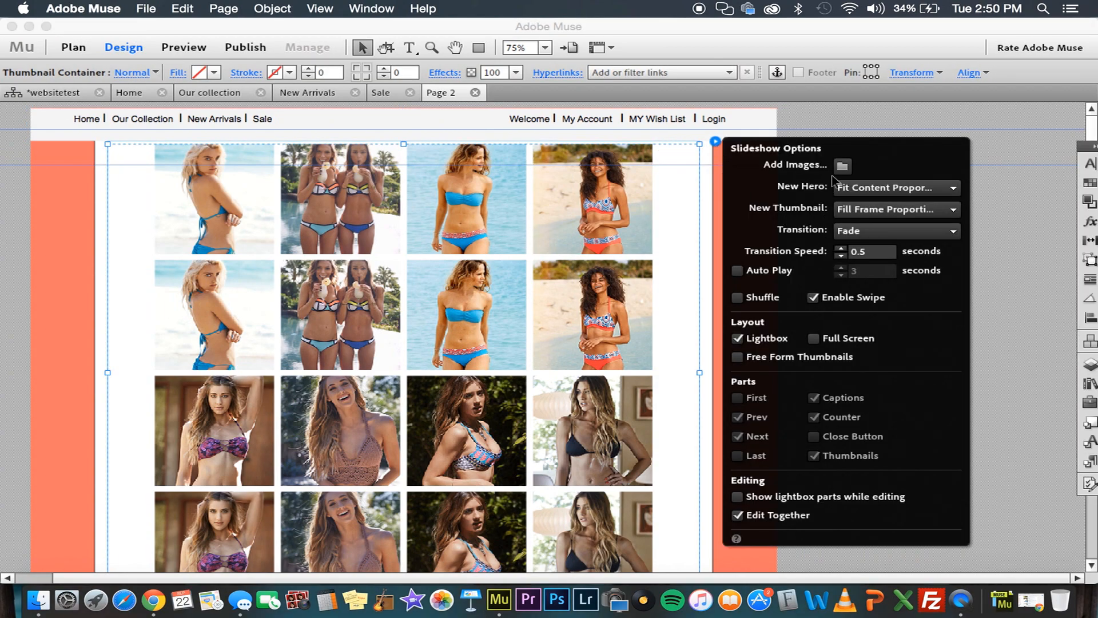
left_click(766, 501)
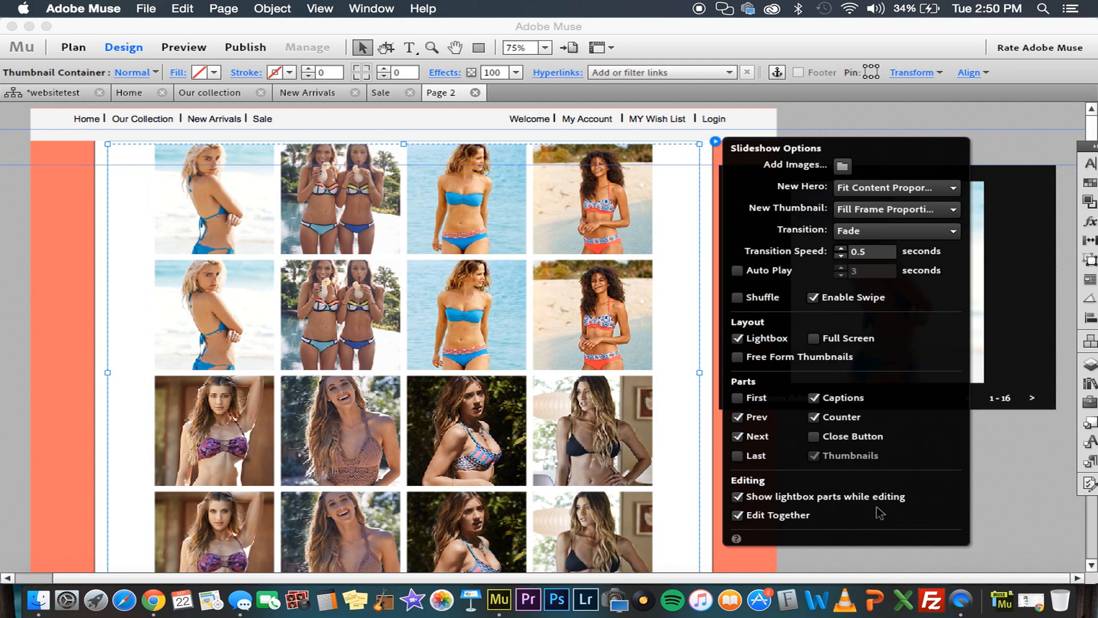
Fill the lightbox container with the orange swatch R=251 G=176 B=59
left_click(1020, 390)
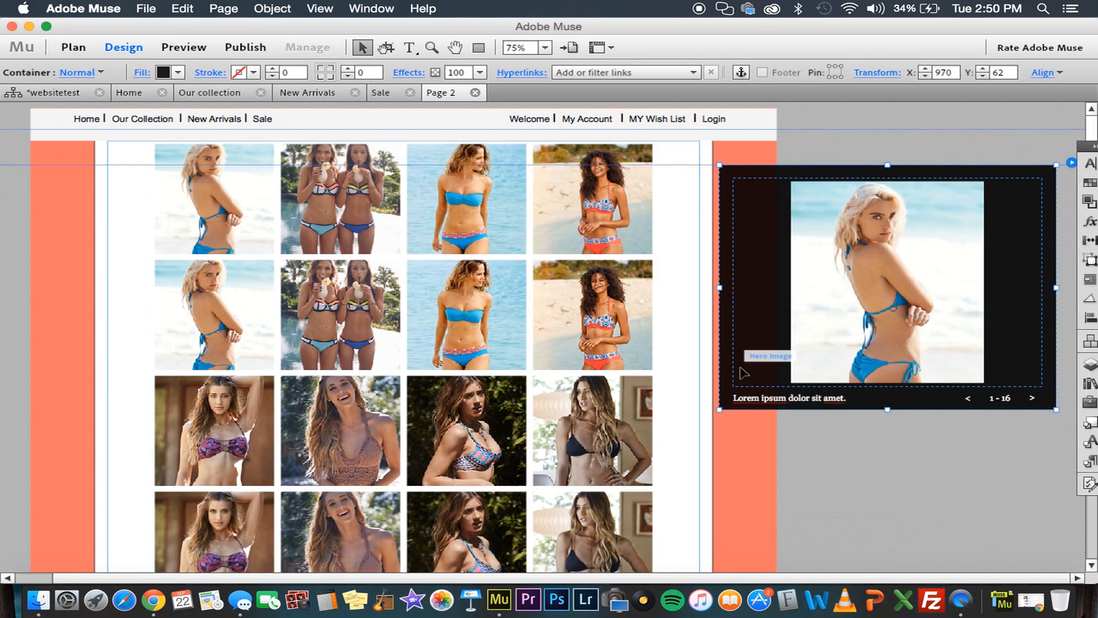
left_click(174, 76)
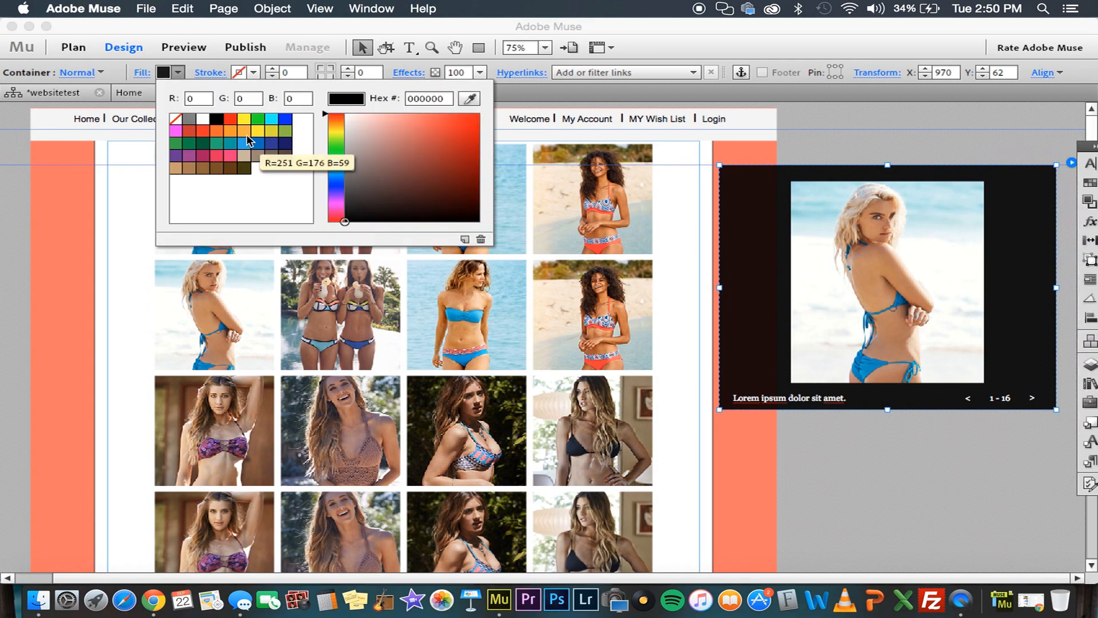
left_click(249, 140)
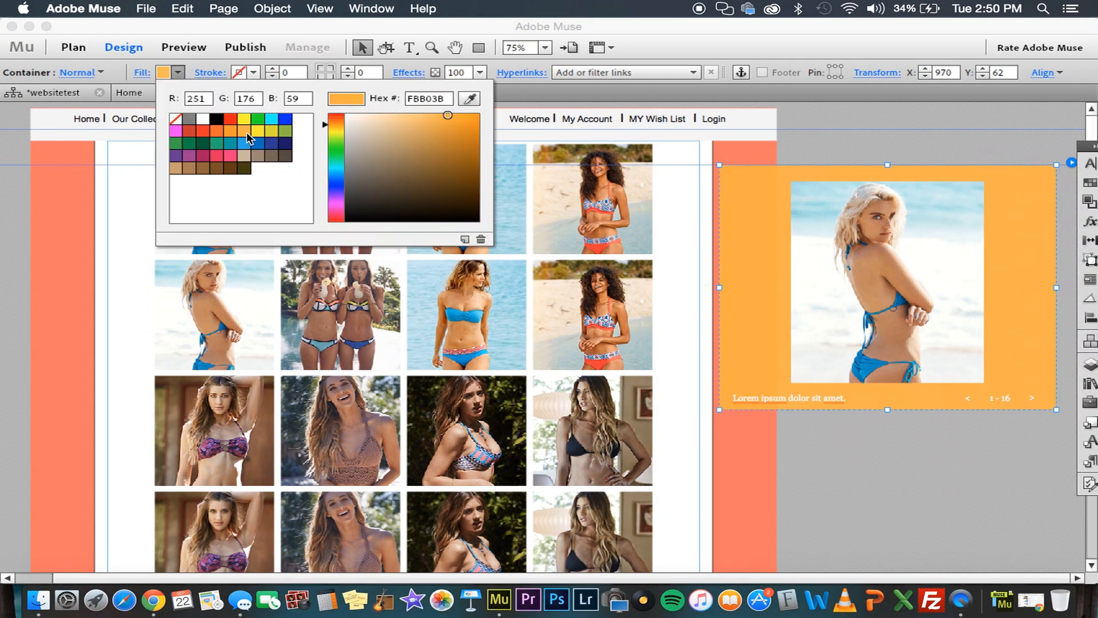
left_click(762, 230)
Delete the previous arrow, the counter and the next arrow from the lightbox
left_click(785, 396)
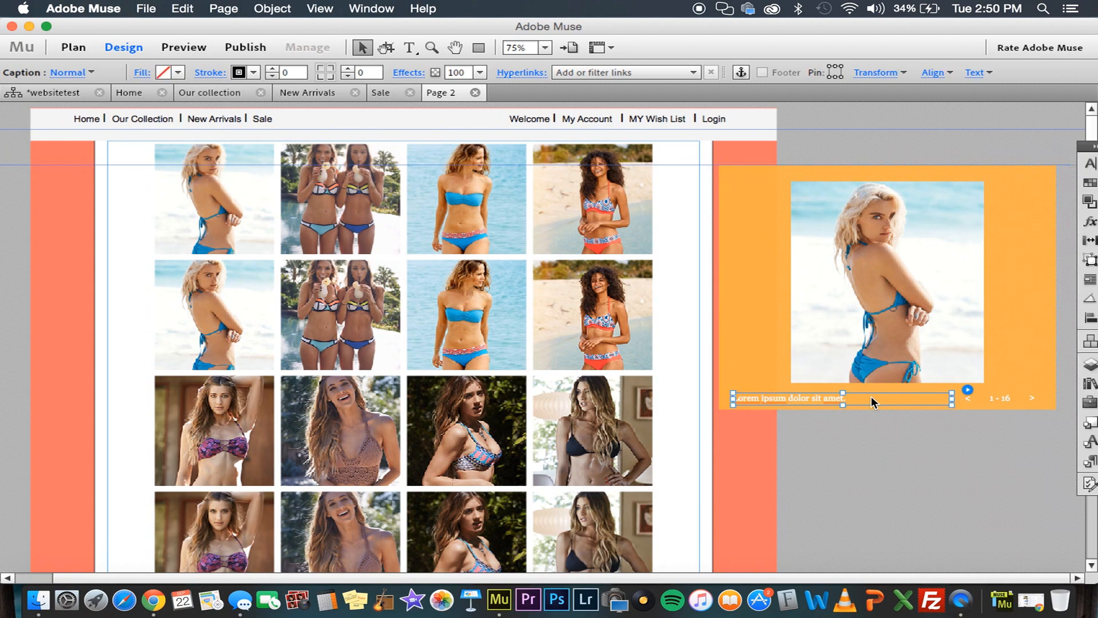
left_click(968, 398)
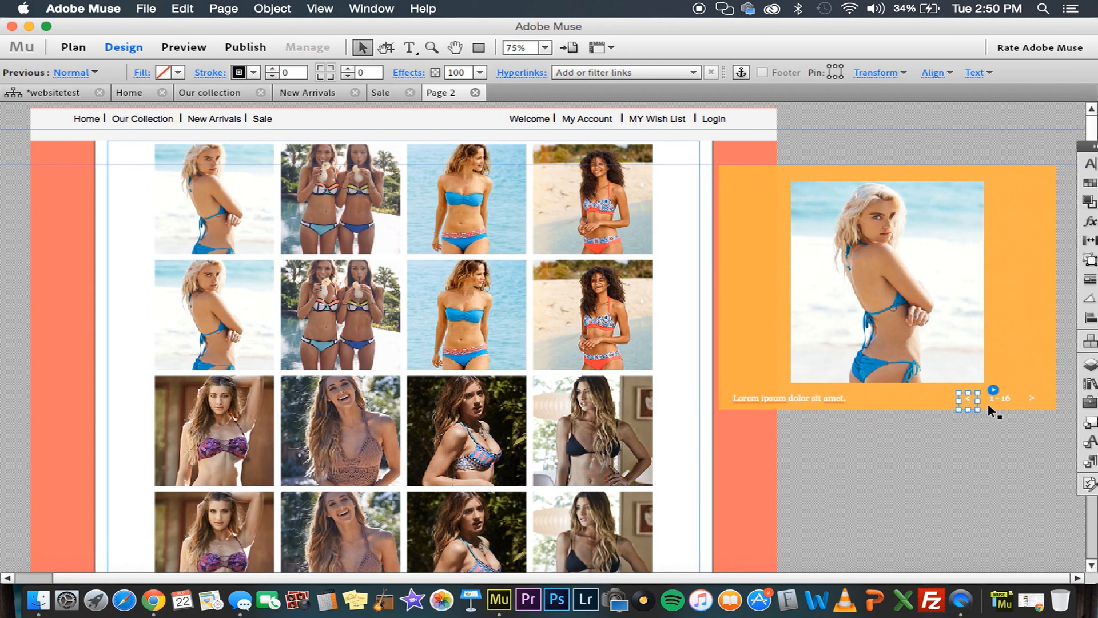
left_click(1001, 397, "shift")
left_click(1031, 398, "shift")
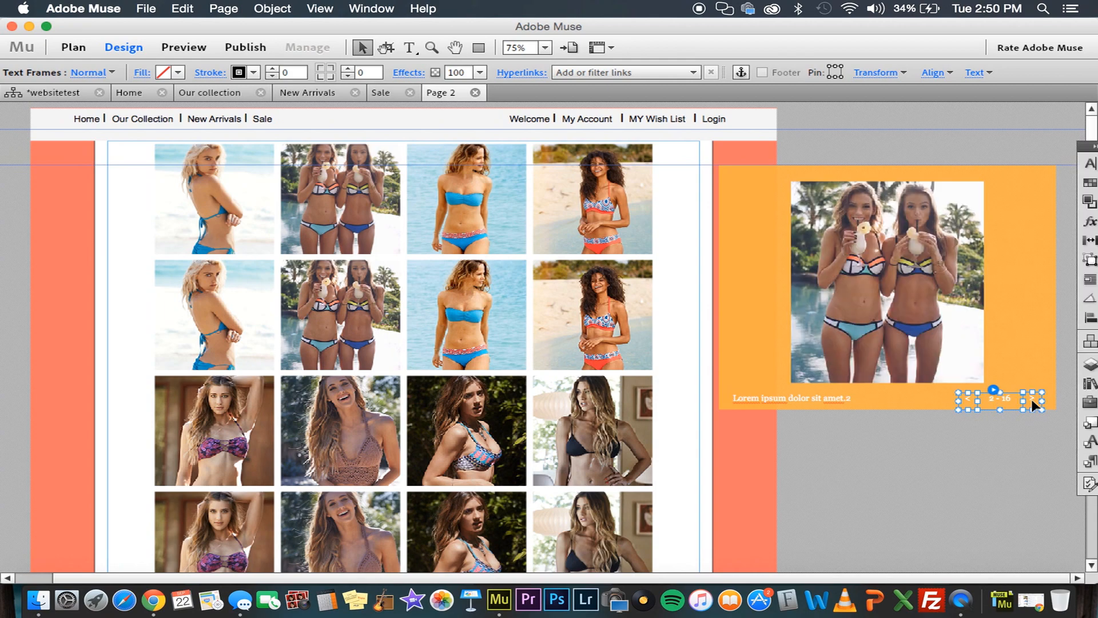
key("Delete")
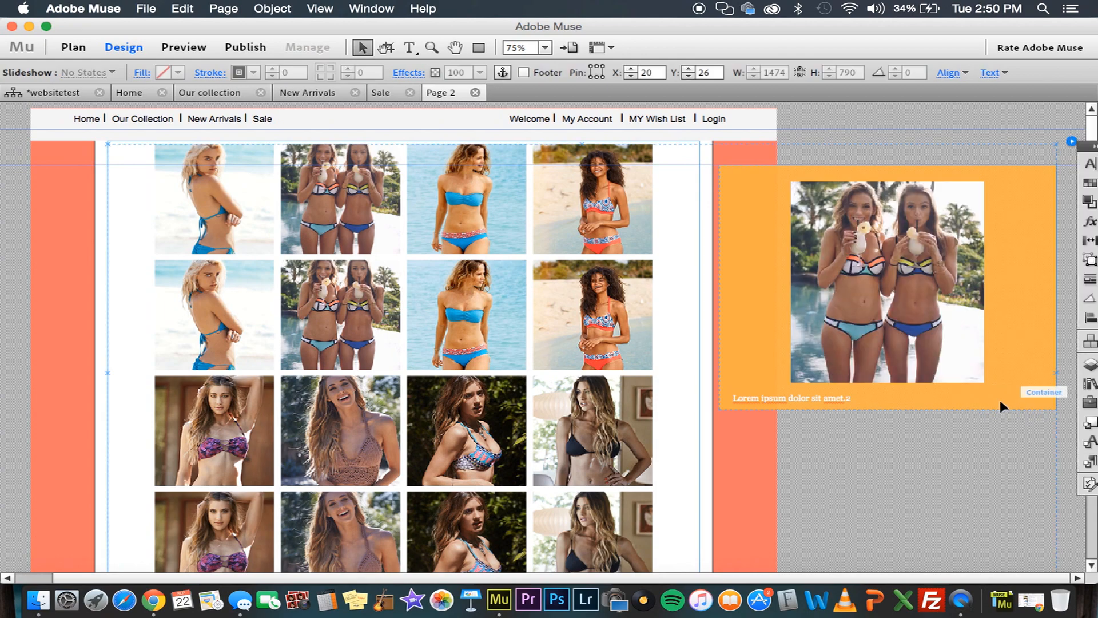
Show the first image in the lightbox and move the caption to the lightbox's lower-right corner
left_click(234, 232)
left_click(234, 232)
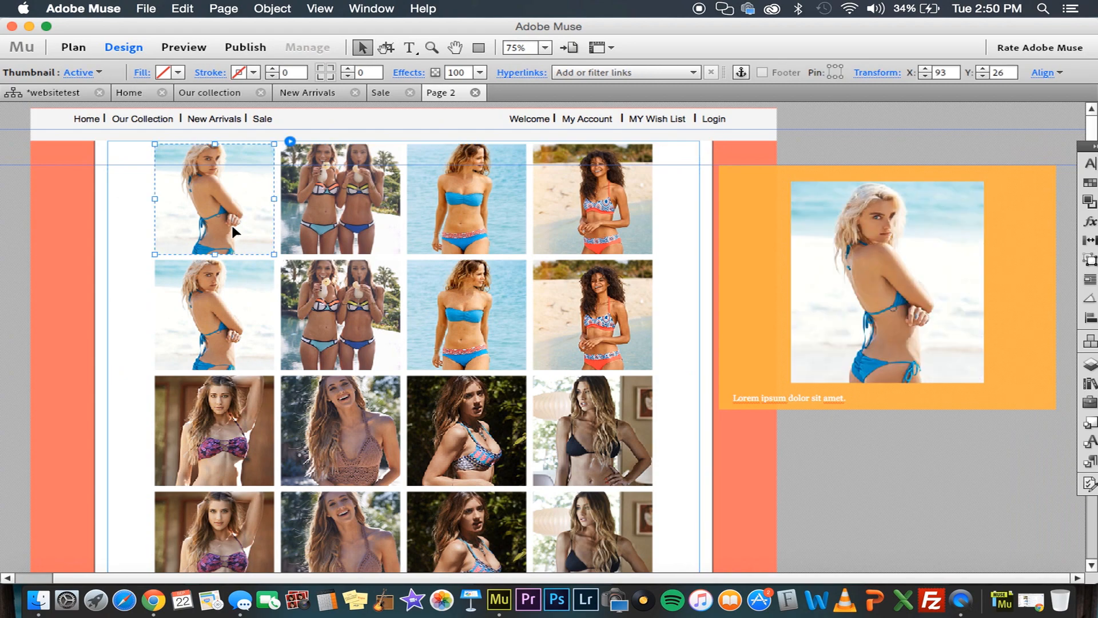
left_click_drag(764, 398, 904, 402)
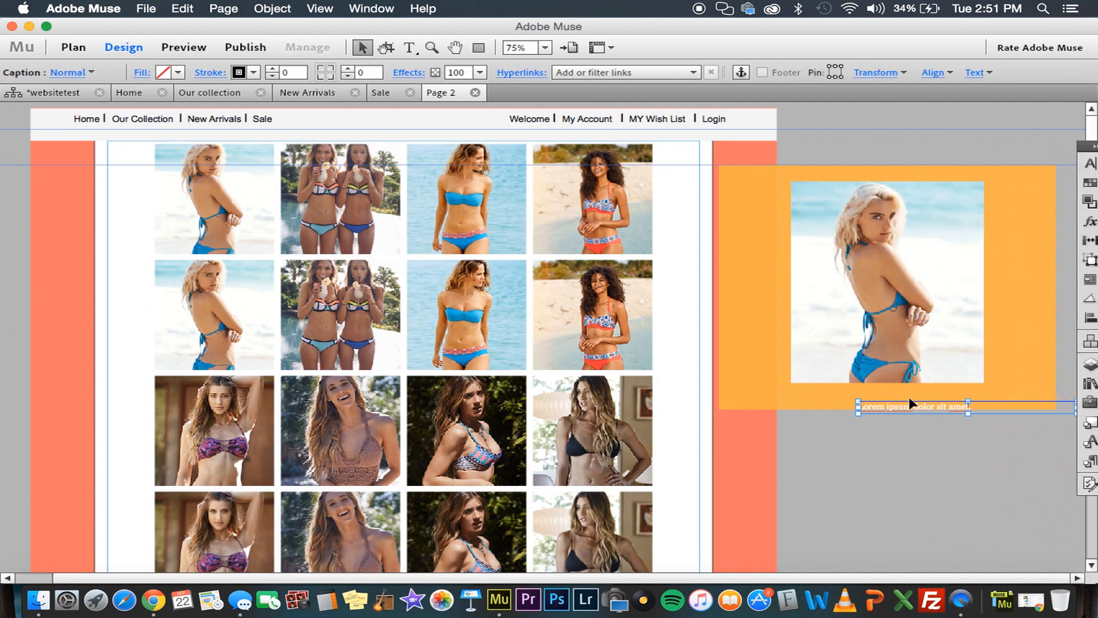
left_click_drag(970, 390, 938, 397)
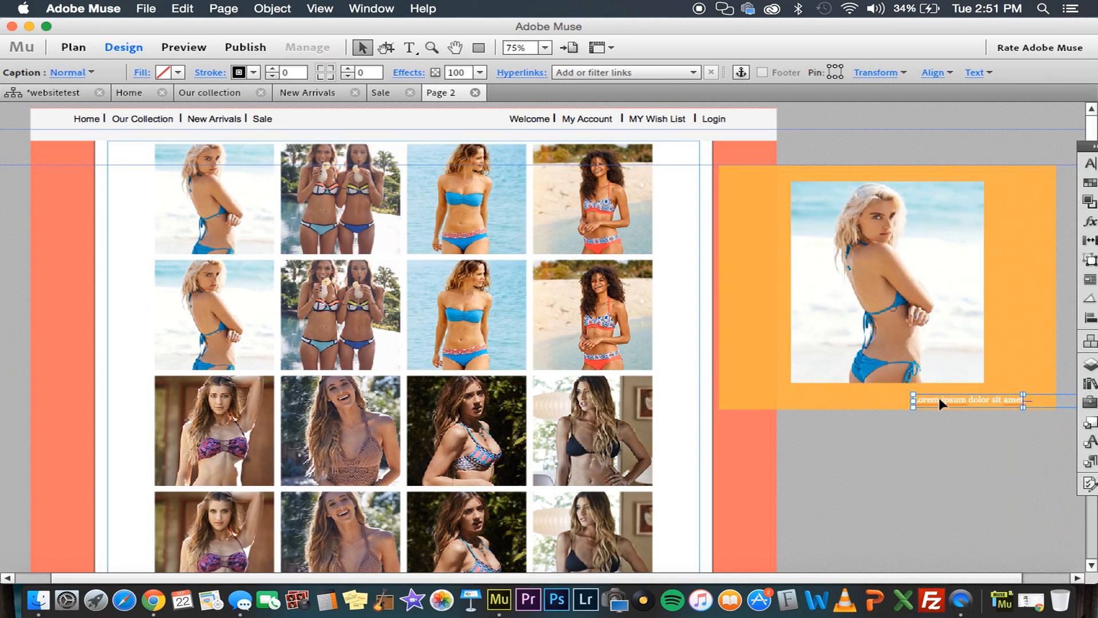
Enlarge the hero image frame toward its lower left, to X 960, and shift the photo to the frame's left edge
left_click(915, 348)
left_click(915, 350)
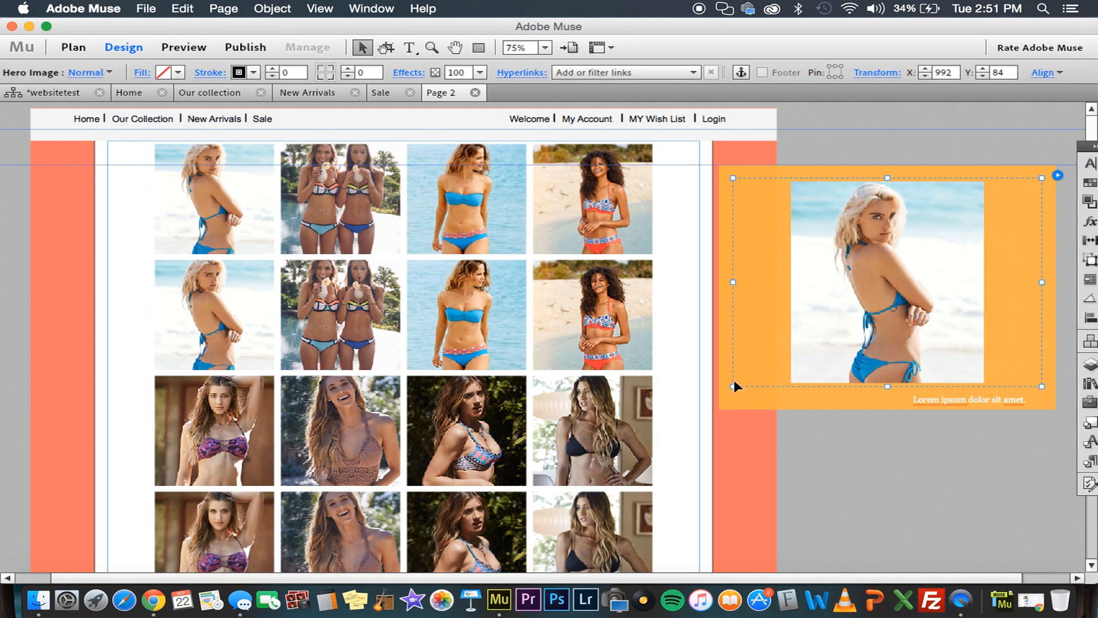
left_click_drag(734, 382, 710, 396)
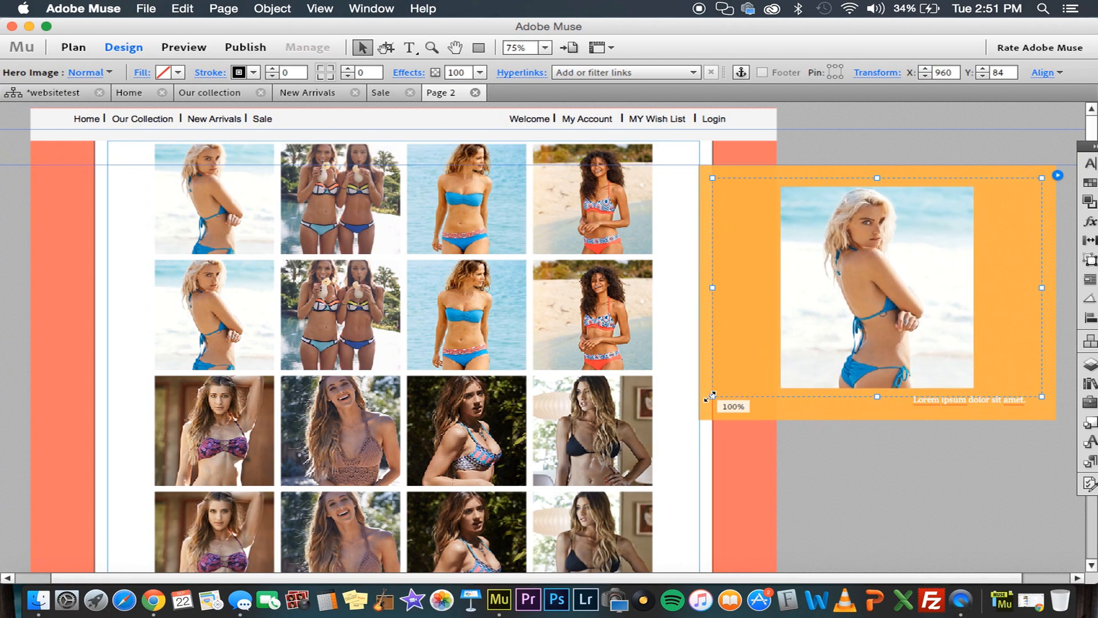
left_click(862, 342)
left_click_drag(862, 342, 795, 342)
left_click(1010, 320)
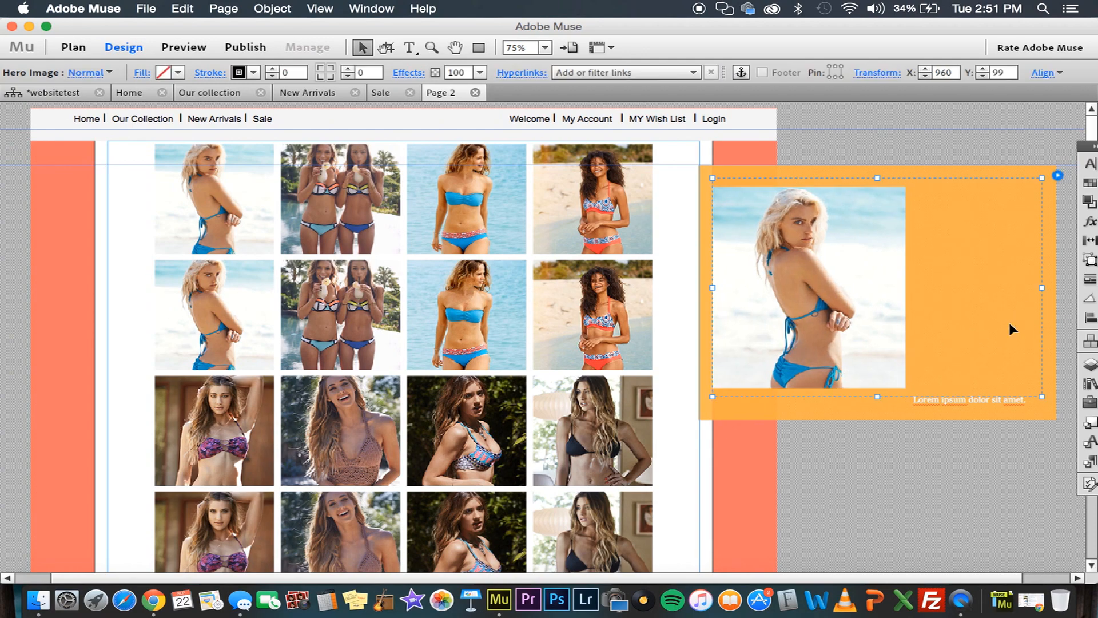
Move the lightbox caption up beside the hero photo and replace its placeholder text with "Item 1"
left_click_drag(973, 396, 973, 222)
double_click(973, 222)
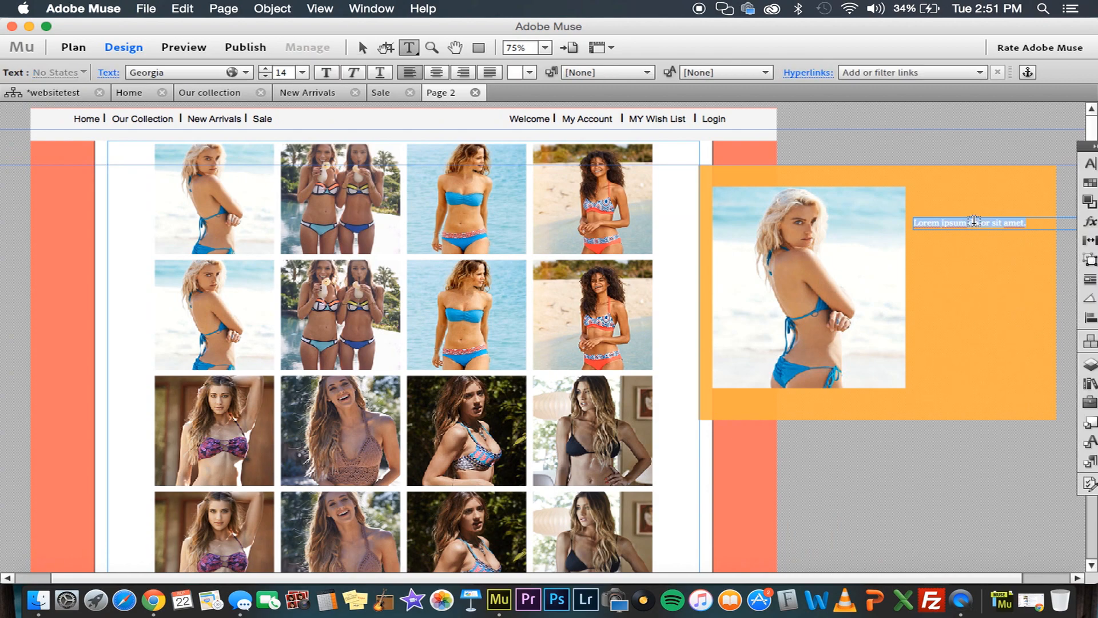
key("BackSpace")
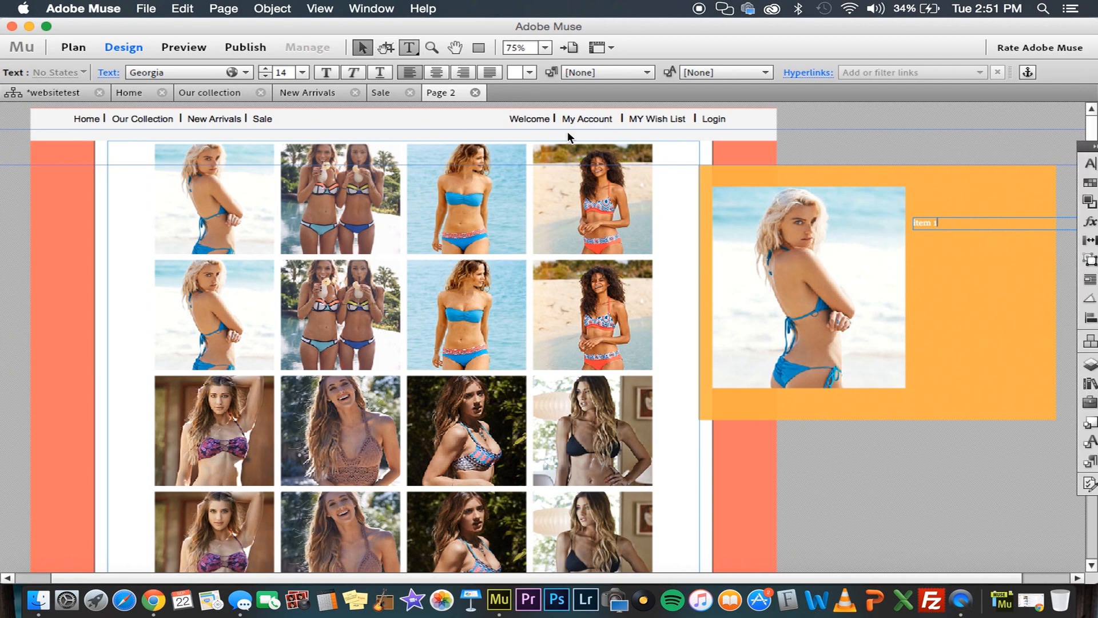
key("Escape")
left_click(922, 281)
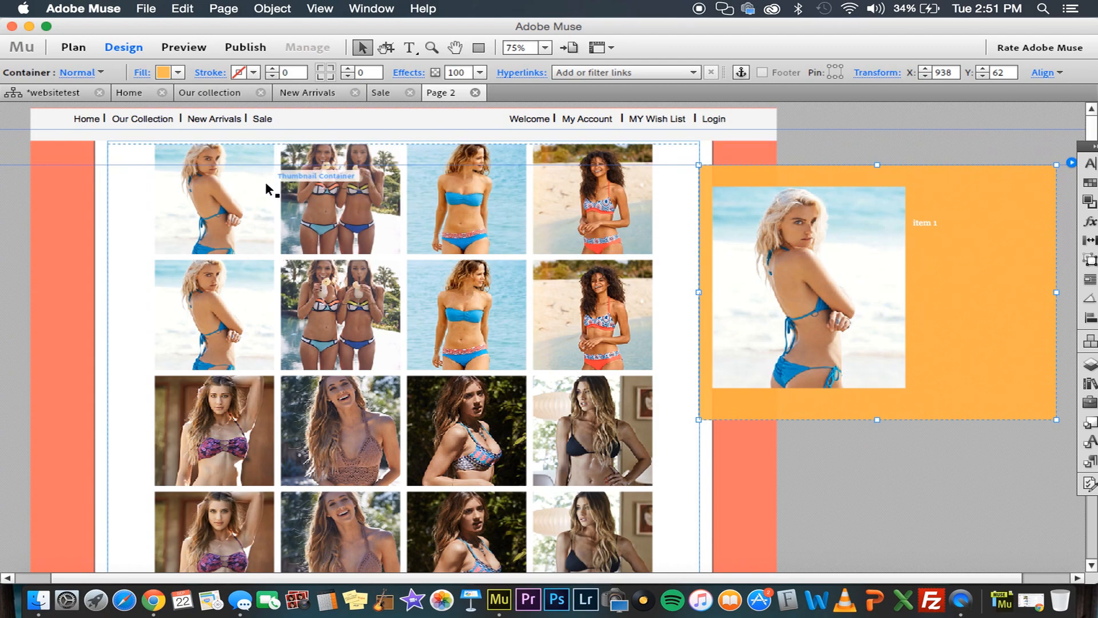
Switch to the PayPal payment button page in Chrome and set the button type to Shopping cart
key("ctrl+Up")
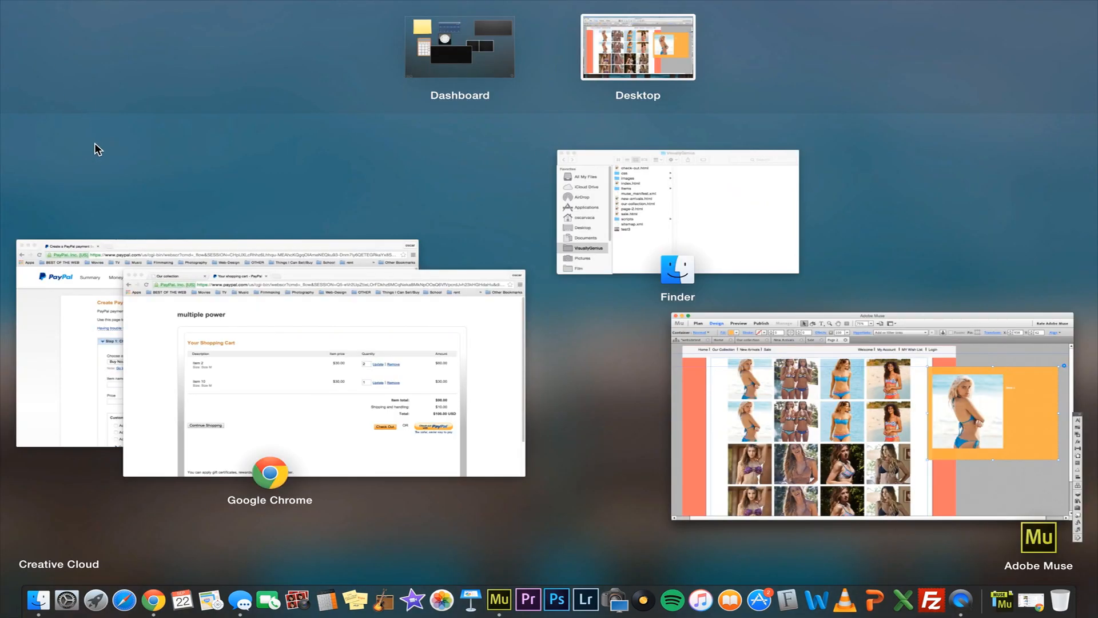
left_click(79, 267)
scroll(128, 247, "down", 3)
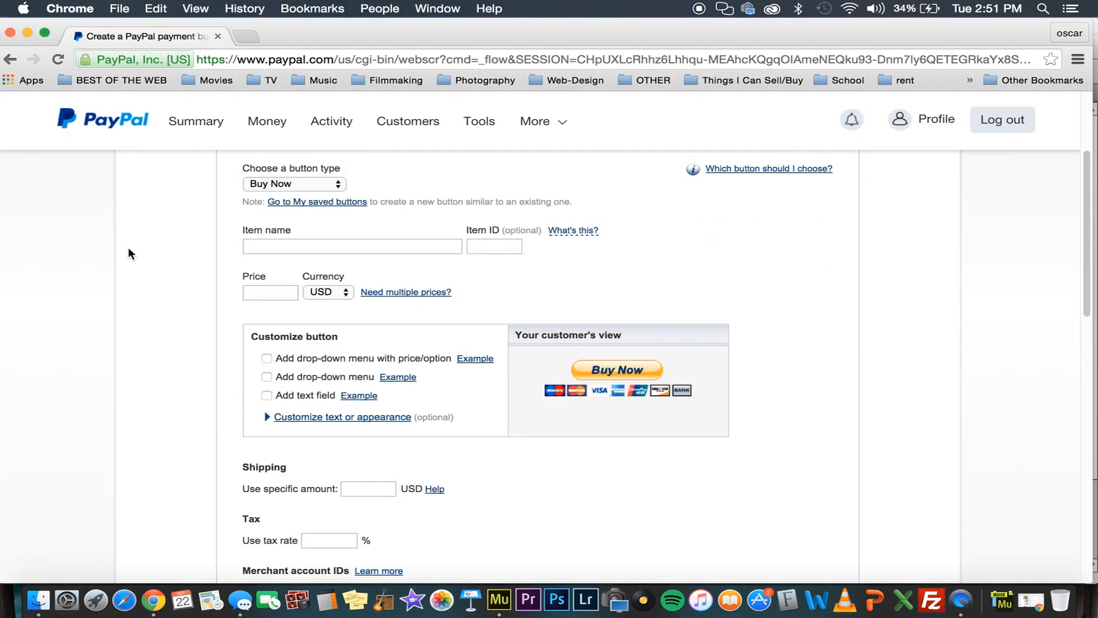
scroll(129, 250, "up", 5)
scroll(129, 249, "down", 2)
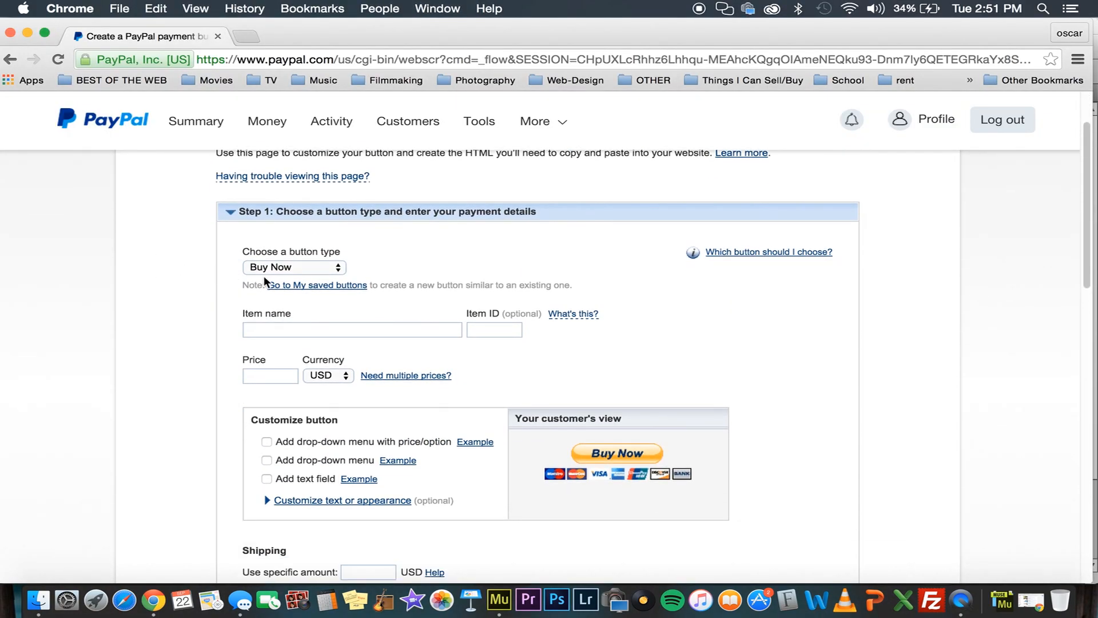
left_click(267, 269)
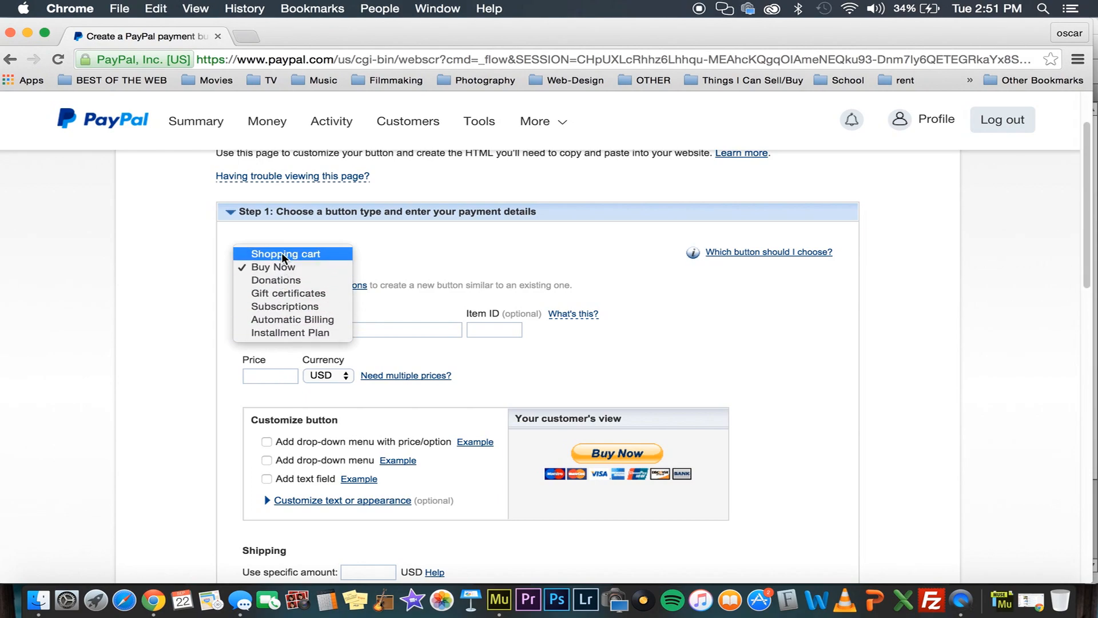
left_click(283, 258)
scroll(223, 275, "down", 1)
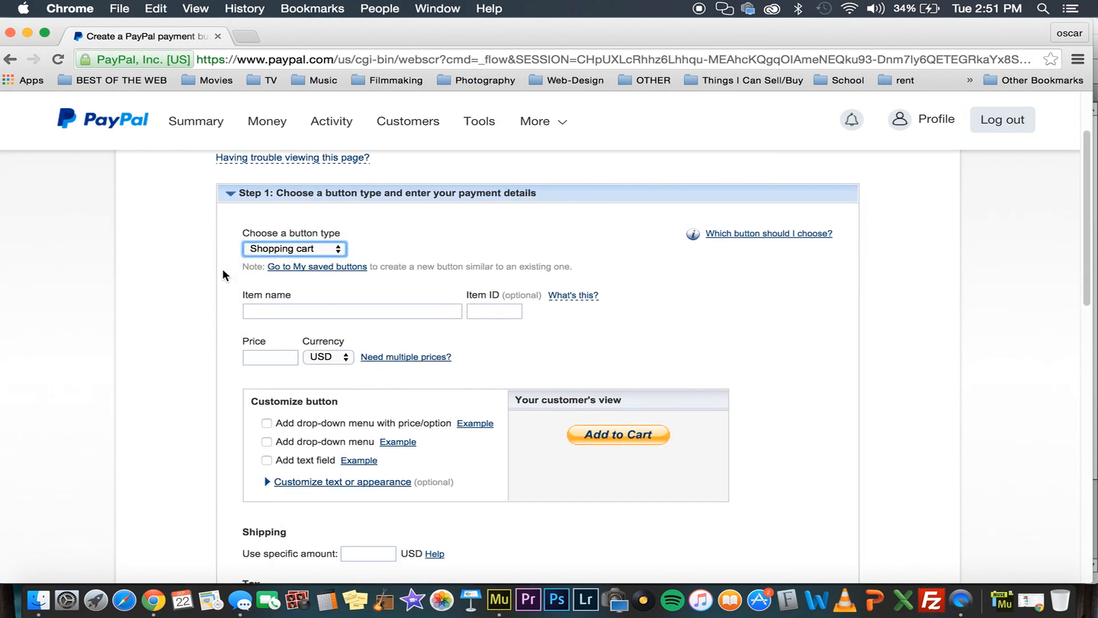
scroll(223, 275, "down", 1)
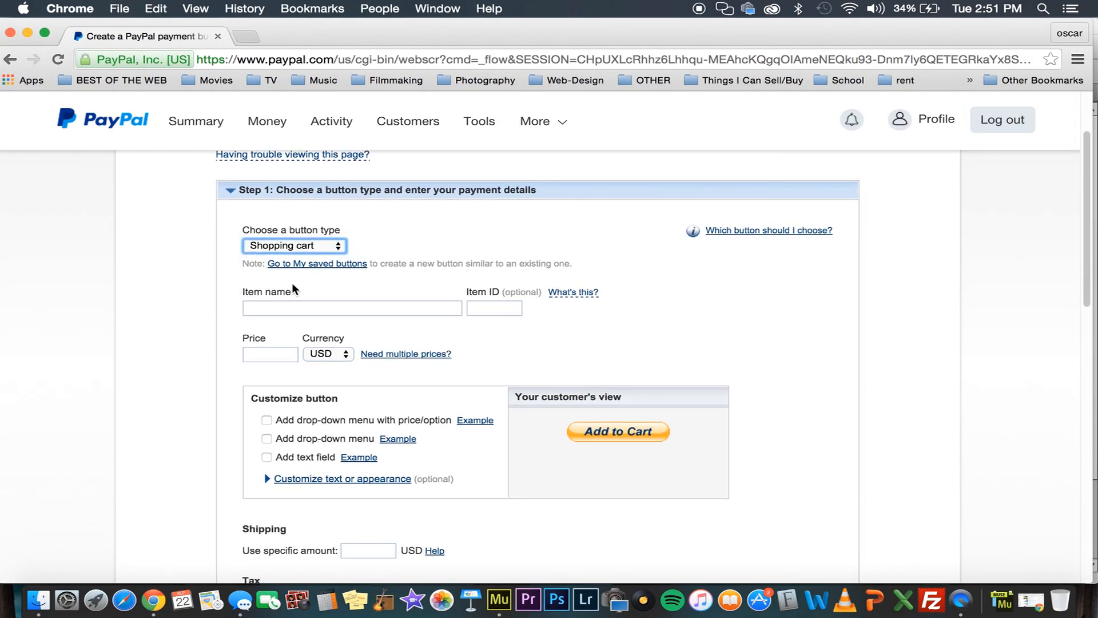
Name the PayPal item "item 1" and set its price to 100.00 USD
left_click(283, 308)
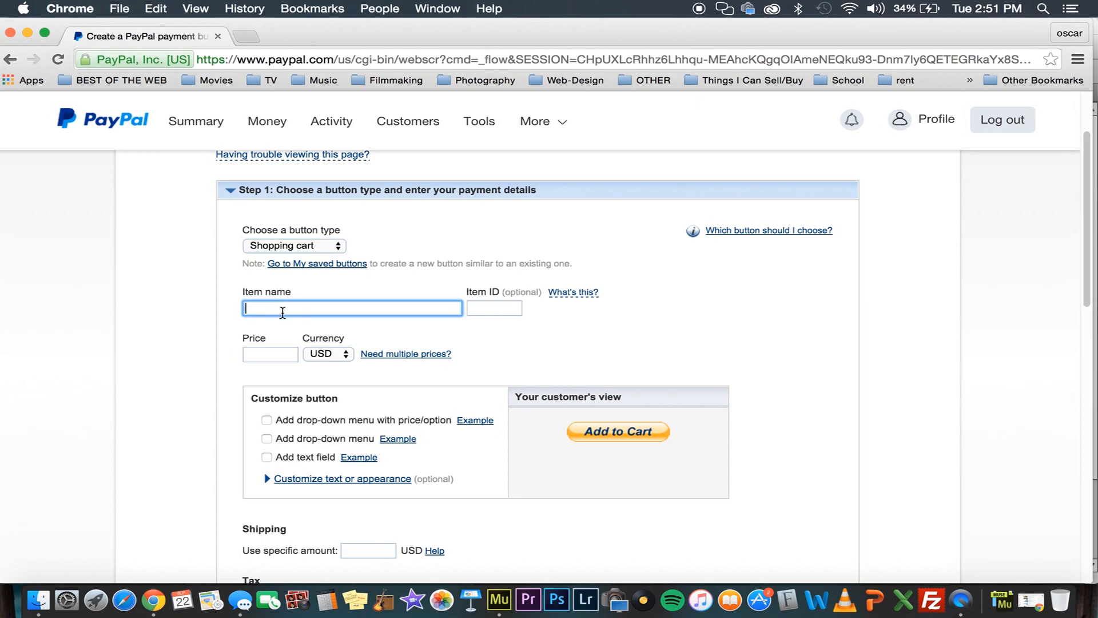
type("it")
left_click(283, 326)
left_click(512, 312)
scroll(454, 308, "down", 2)
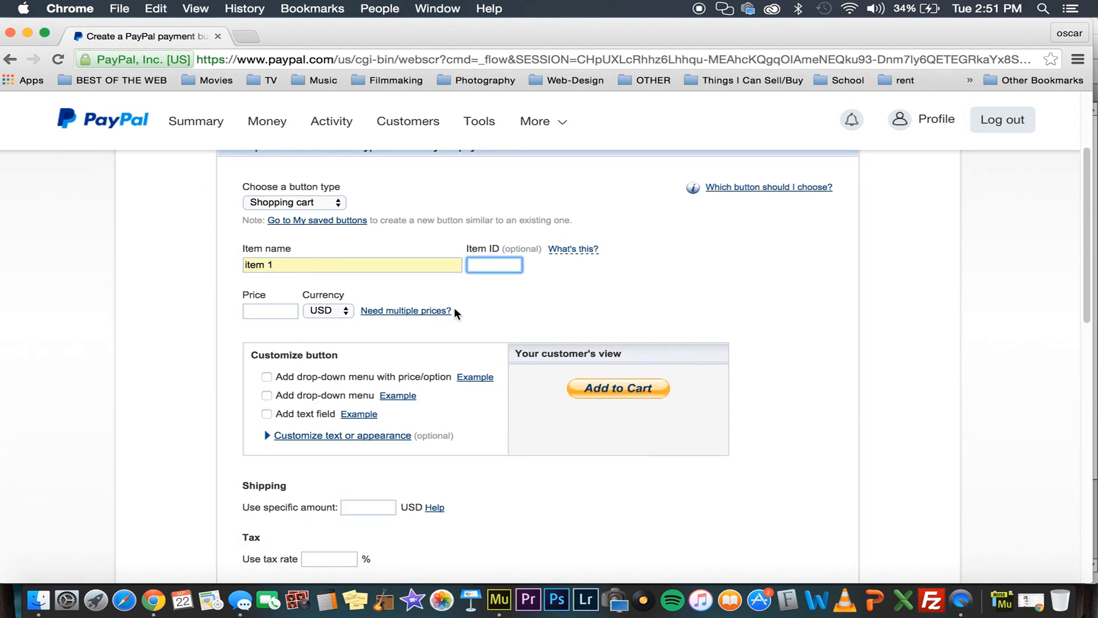
scroll(455, 309, "down", 5)
left_click(282, 174)
type("100")
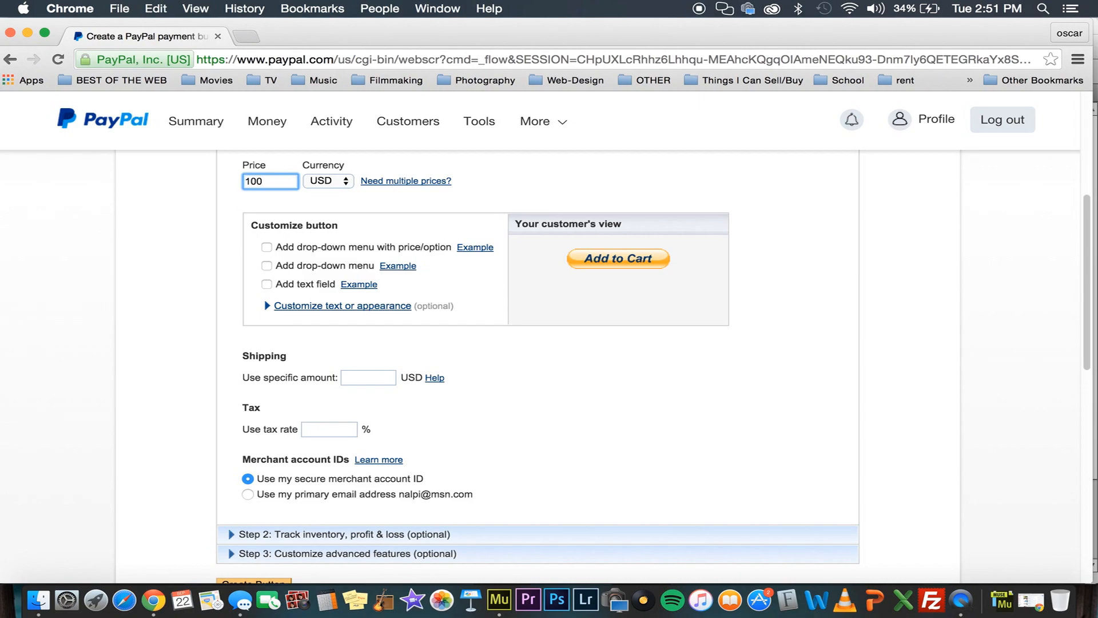
scroll(336, 355, "down", 1)
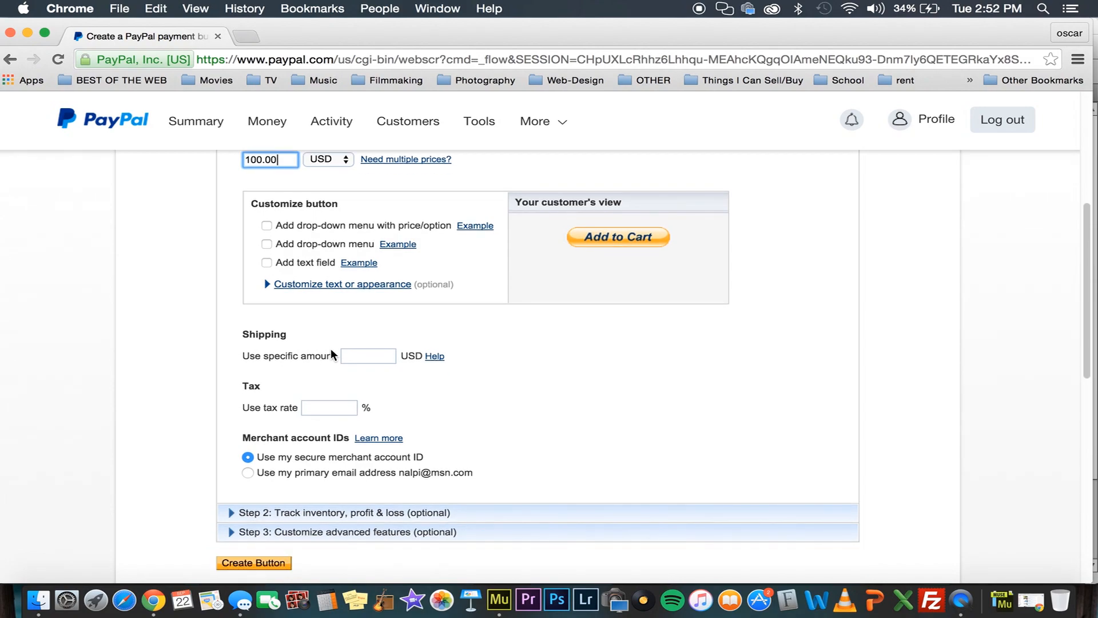
Try out the text field option, remove it, and add a drop-down menu to the Add to Cart button instead
left_click(201, 287)
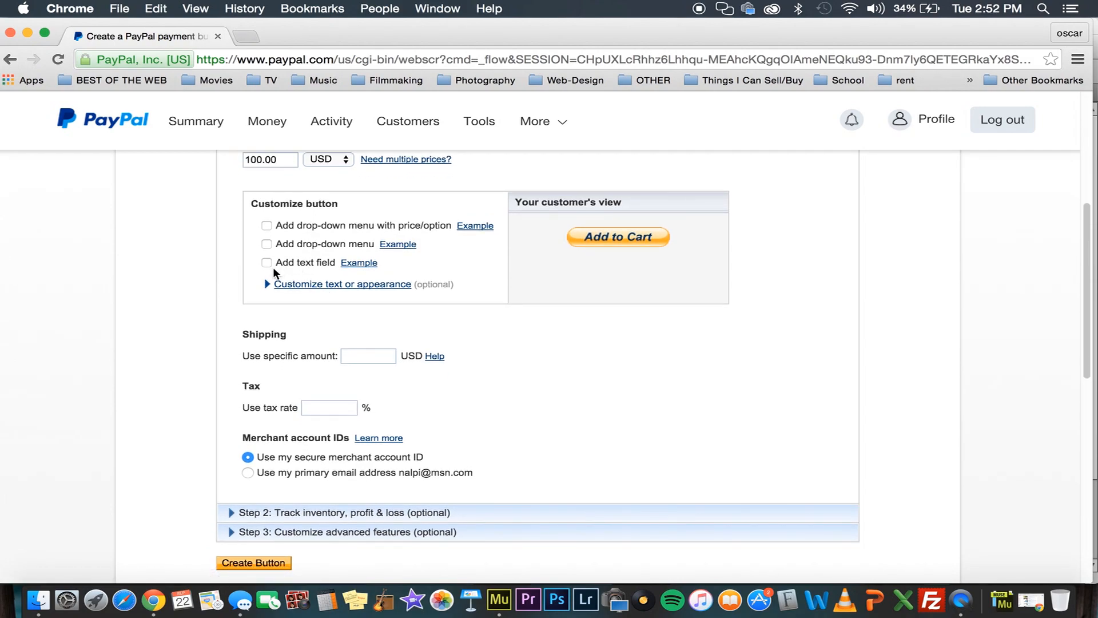
left_click(268, 263)
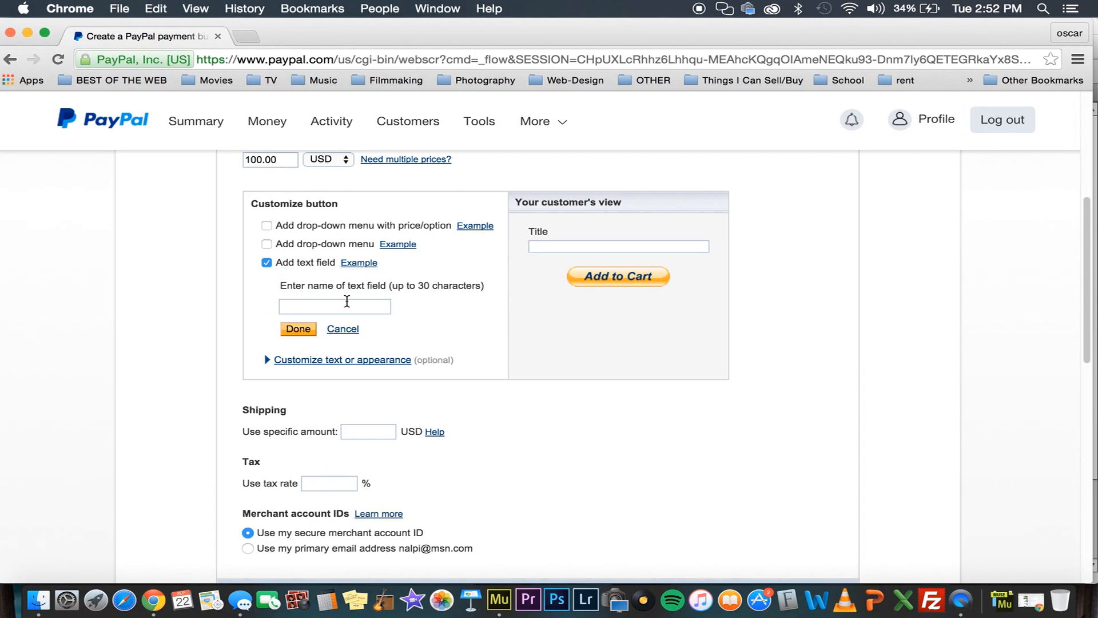
left_click(285, 259)
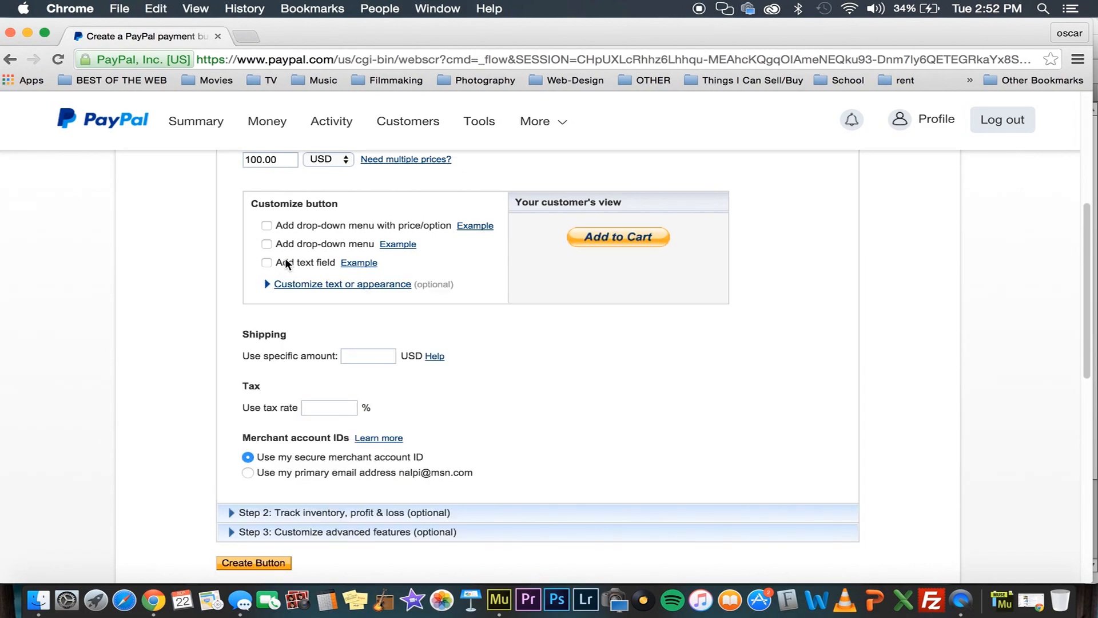
left_click(273, 246)
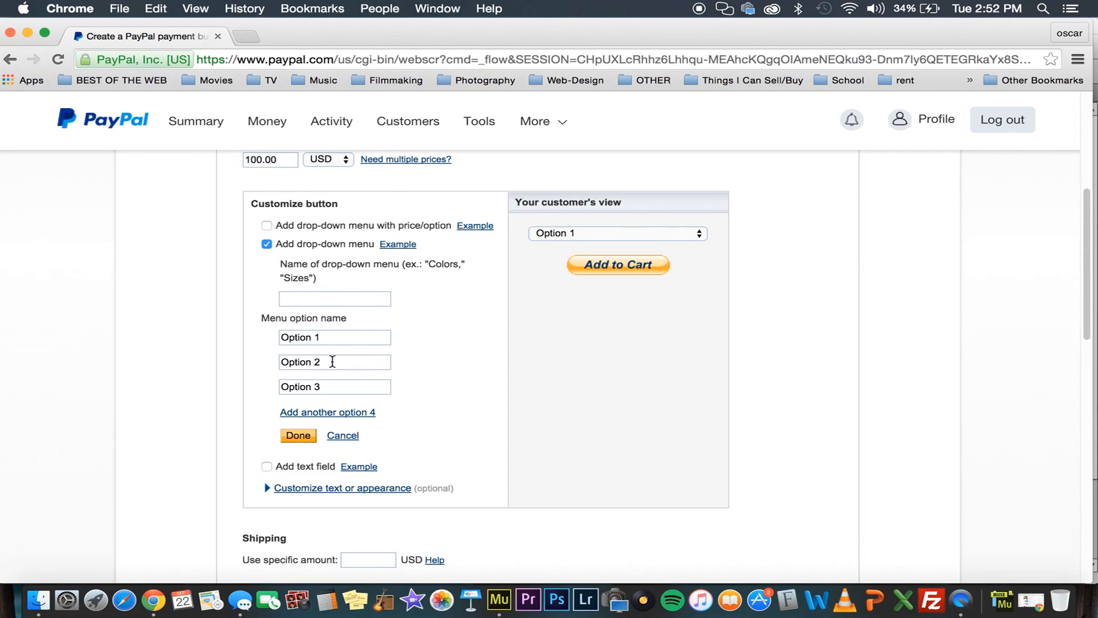
scroll(332, 362, "down", 4)
scroll(275, 334, "down", 5)
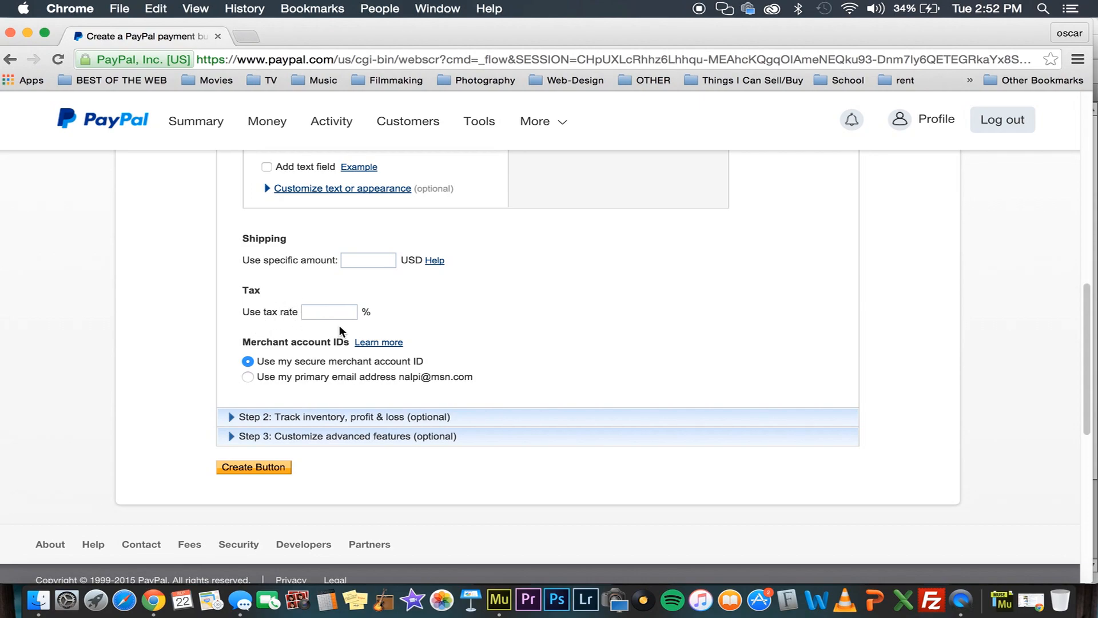
Set the specific shipping amount to 5.00 USD and create the payment button
left_click(360, 267)
type("5")
key("Tab")
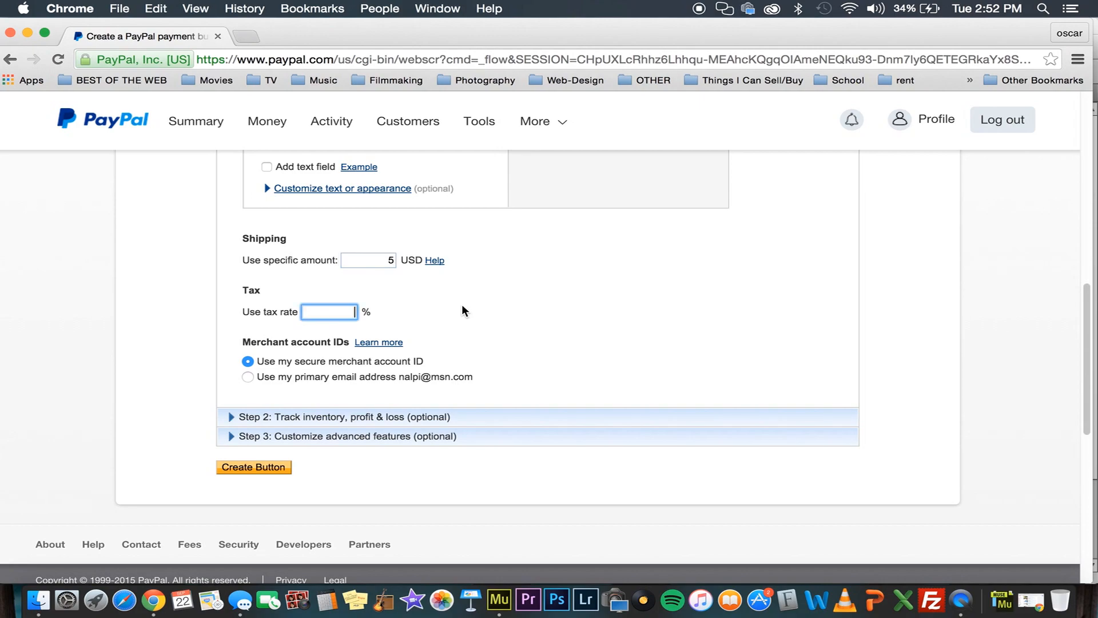
left_click(393, 265)
left_click(455, 342)
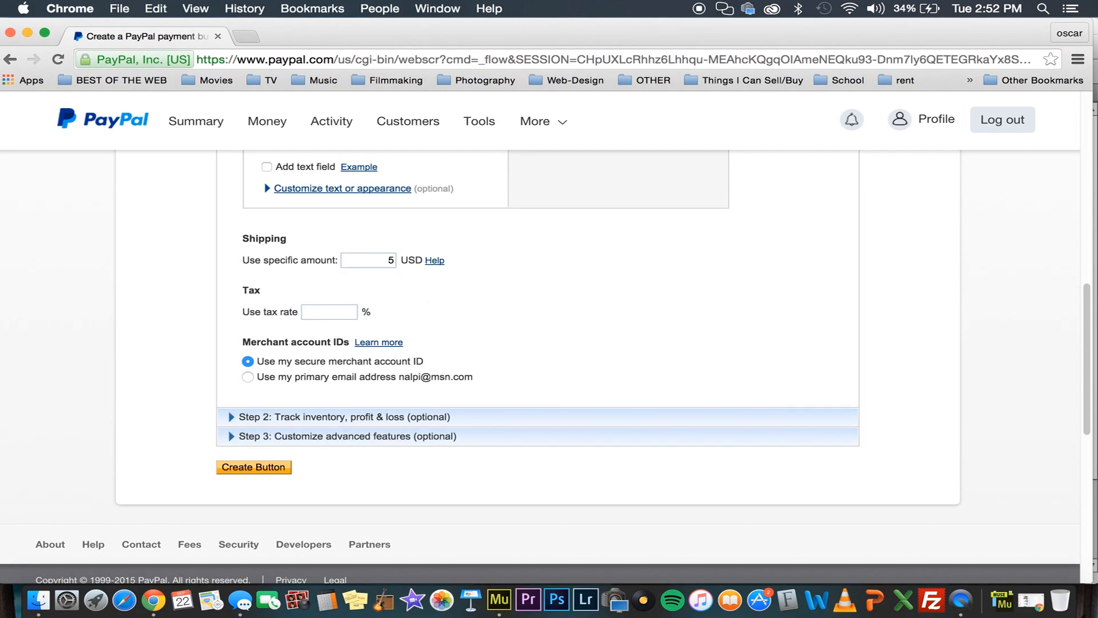
left_click(395, 260)
type(".00")
left_click(461, 297)
left_click(263, 469)
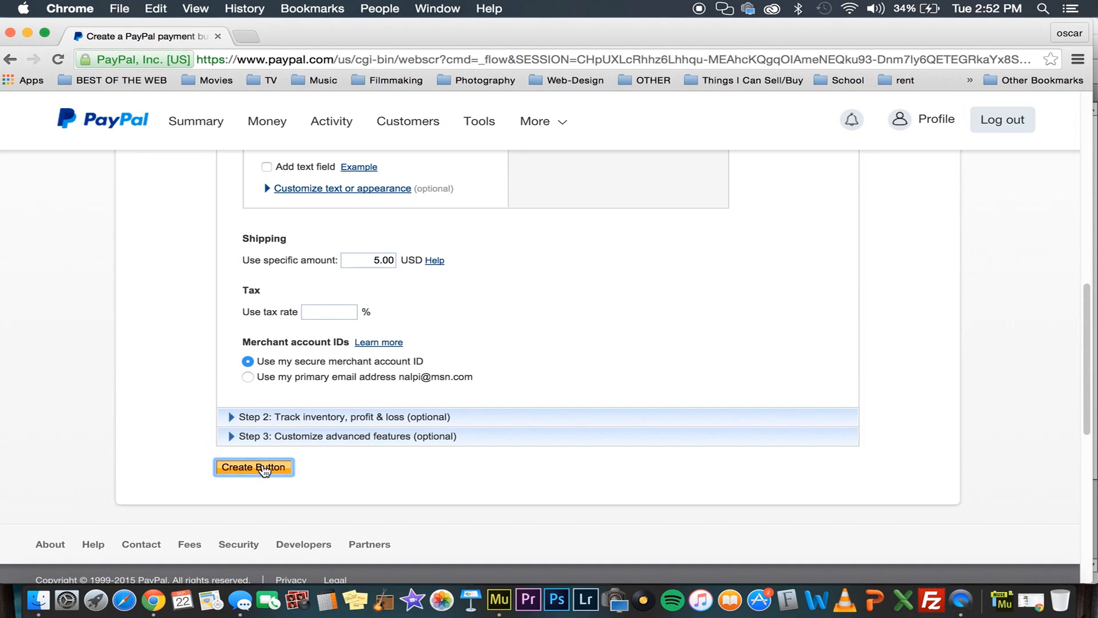
Copy the generated HTML code of the Add to Cart button and return to the shop page in Adobe Muse
scroll(259, 427, "down", 3)
scroll(261, 429, "down", 2)
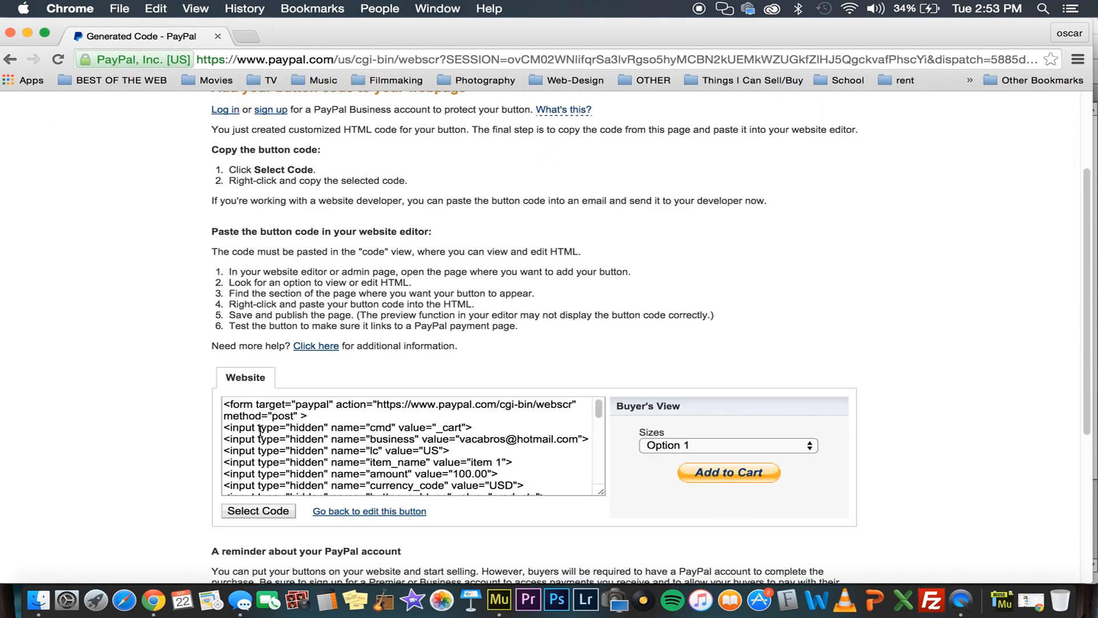
scroll(261, 433, "down", 5)
scroll(262, 432, "up", 8)
scroll(157, 406, "down", 10)
scroll(172, 394, "up", 3)
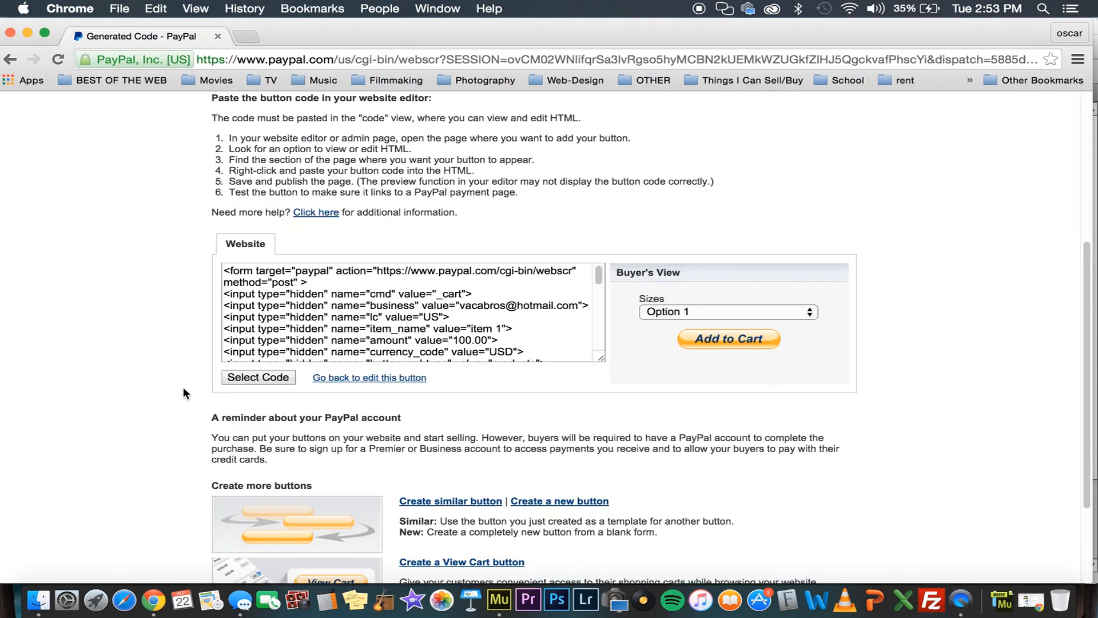
left_click(258, 377)
scroll(165, 321, "up", 5)
key("super+c")
left_click(182, 310)
scroll(212, 363, "down", 3)
scroll(213, 364, "up", 3)
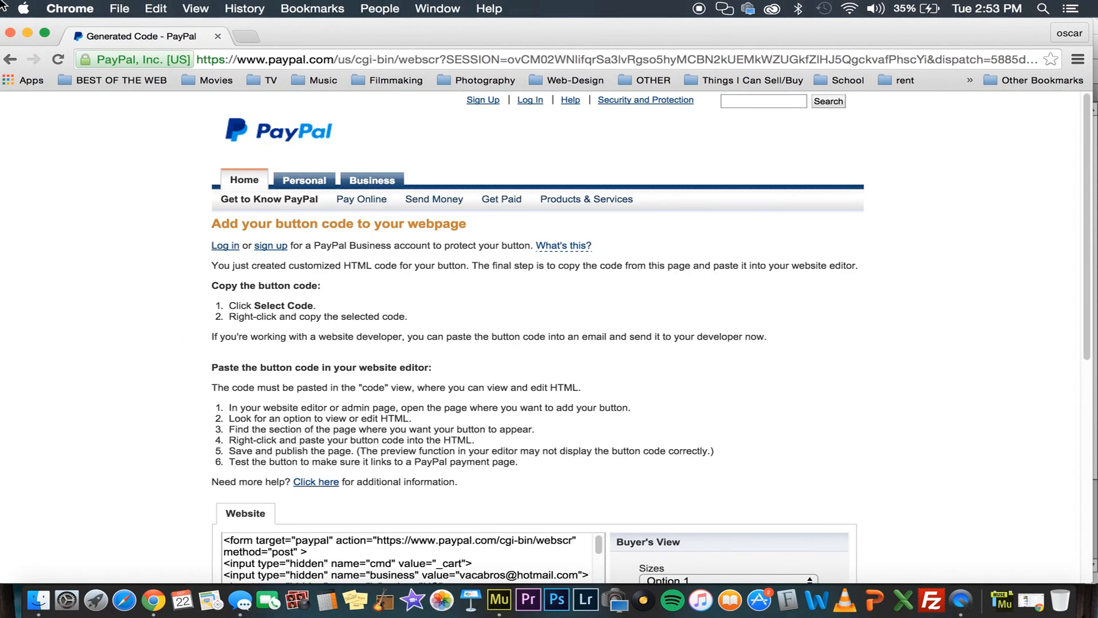
key("ctrl+Up")
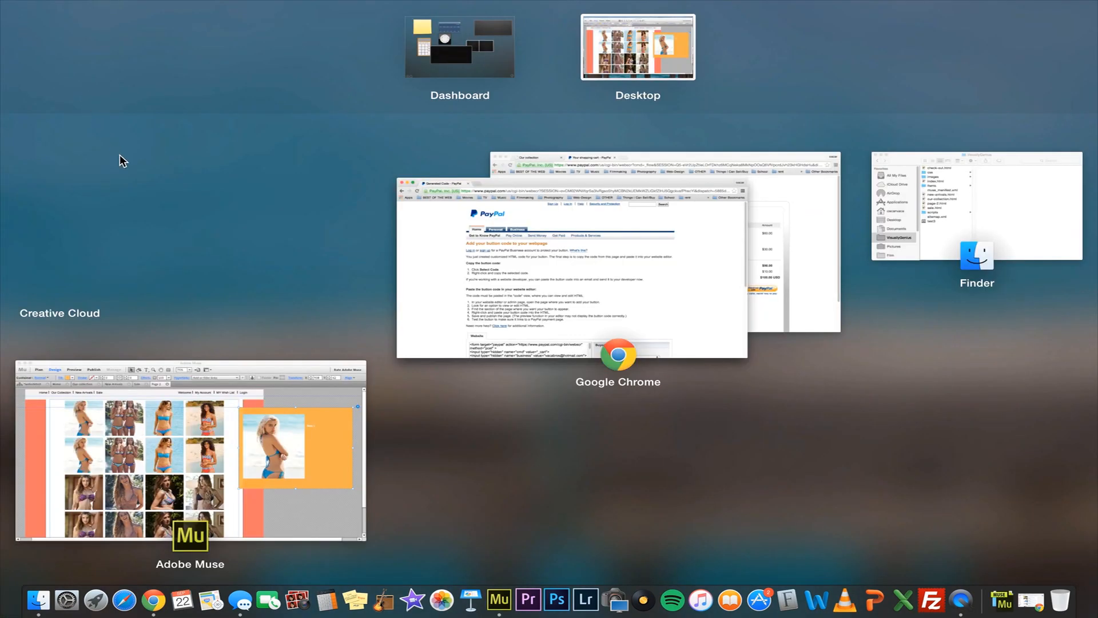
left_click(204, 428)
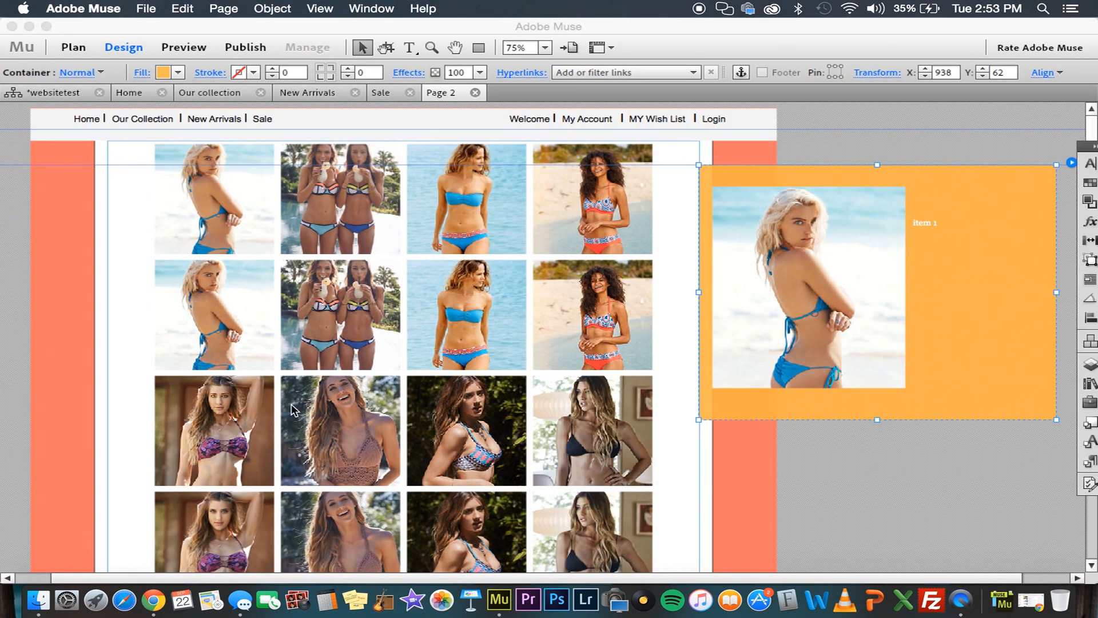
Try to paste the copied button code into the Item 1 caption, and delete the embedded HTML placed over the thumbnails
left_click(951, 223)
double_click(946, 223)
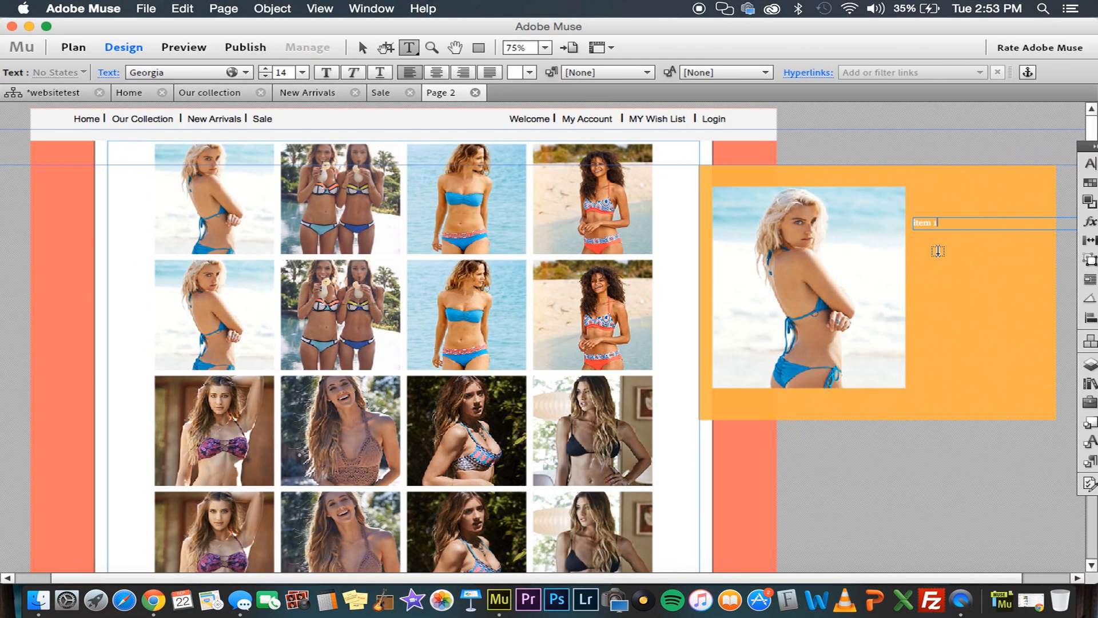
key("super+a")
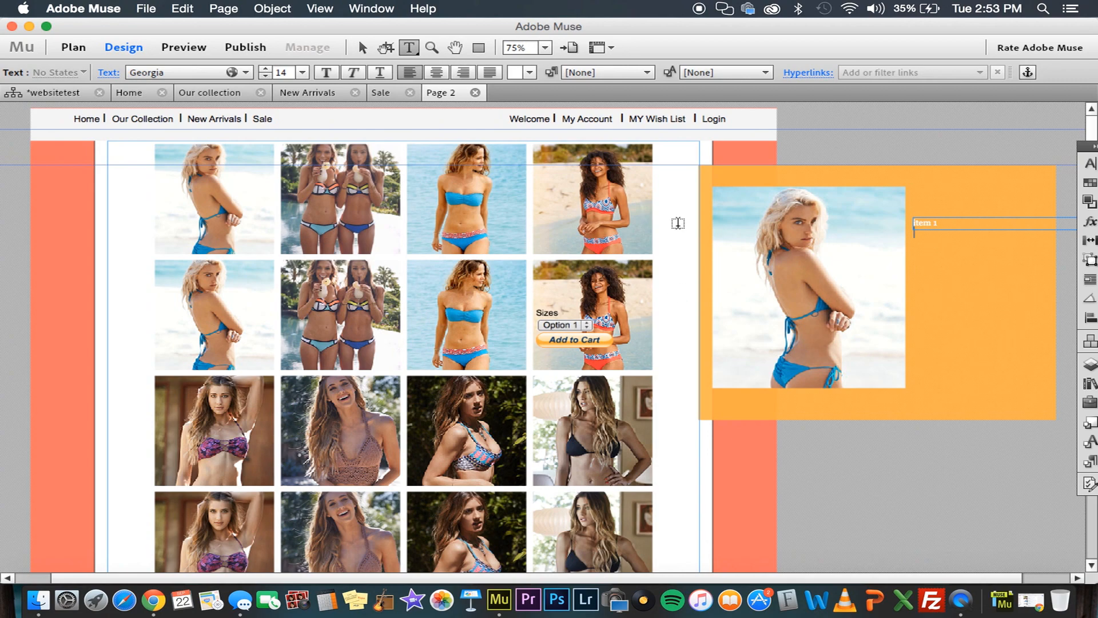
left_click(362, 48)
left_click(560, 325)
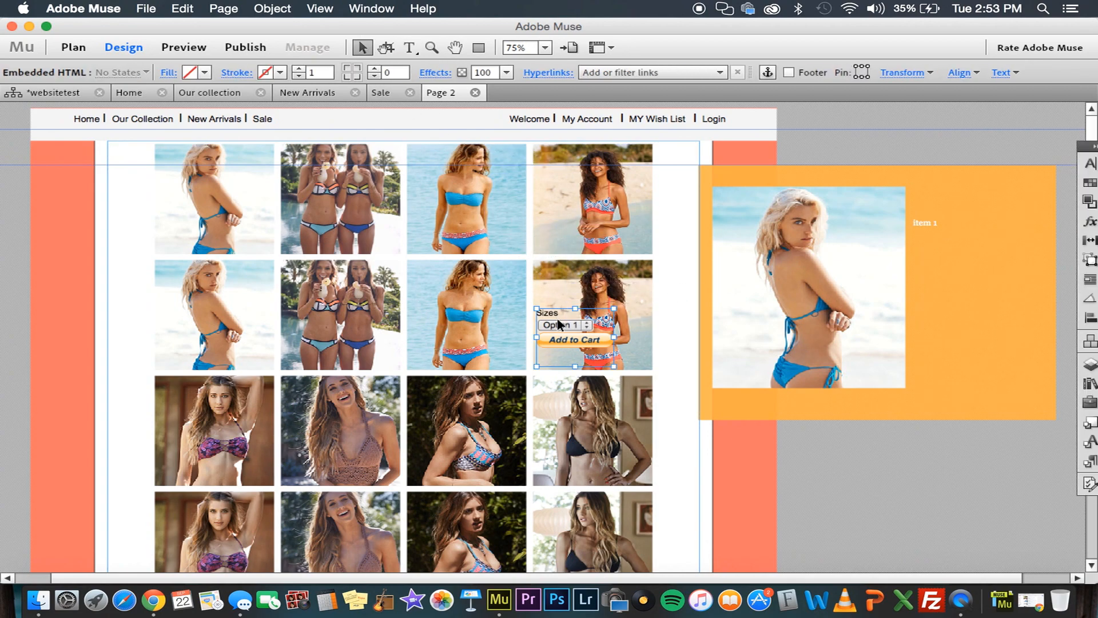
key("Delete")
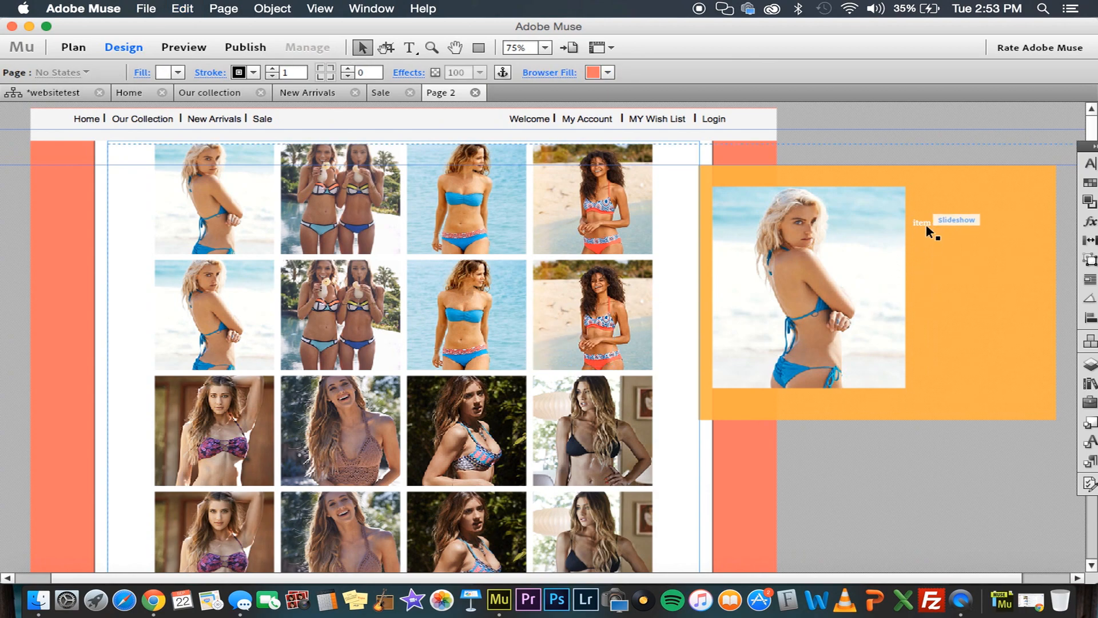
Paste the Add to Cart button code inline into the Item 1 caption and select the embedded button
left_click(937, 224)
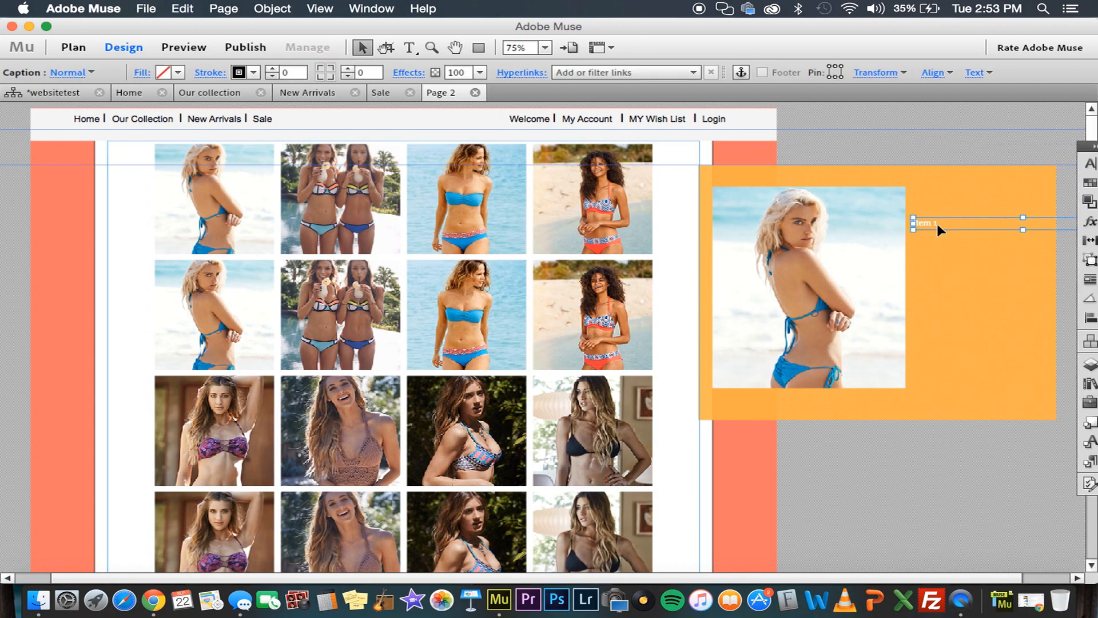
double_click(941, 223)
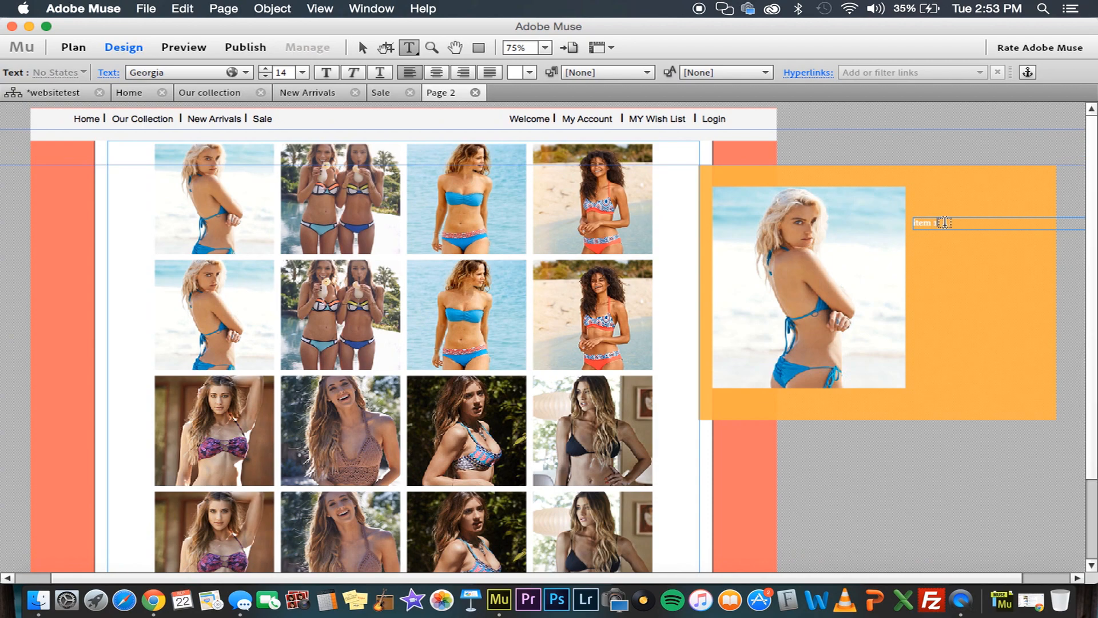
right_click(945, 222)
left_click(969, 285)
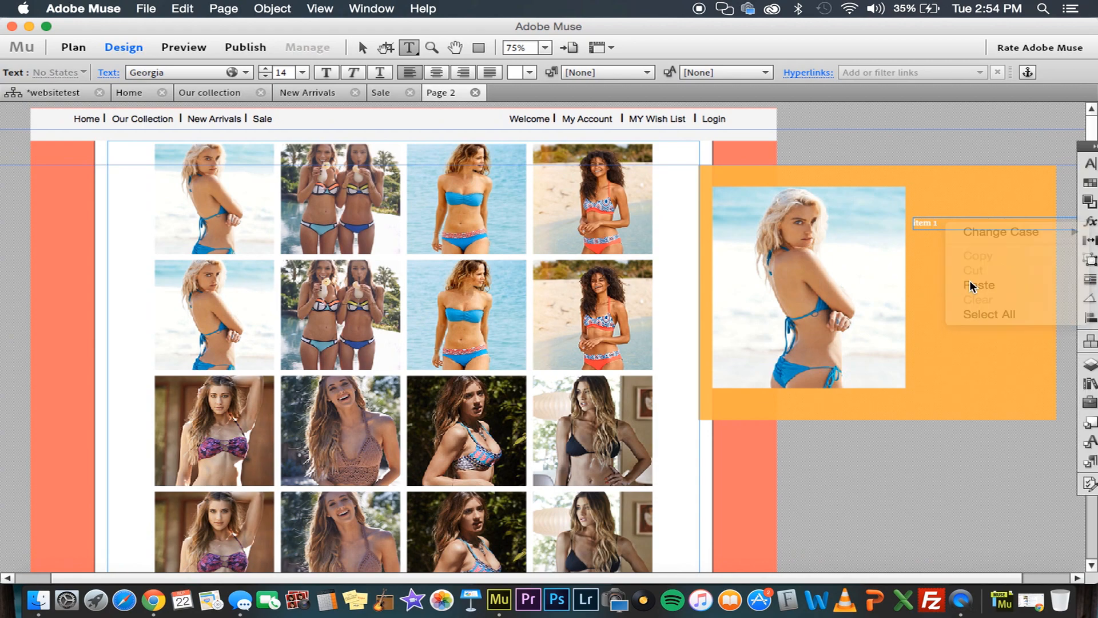
left_click(945, 275)
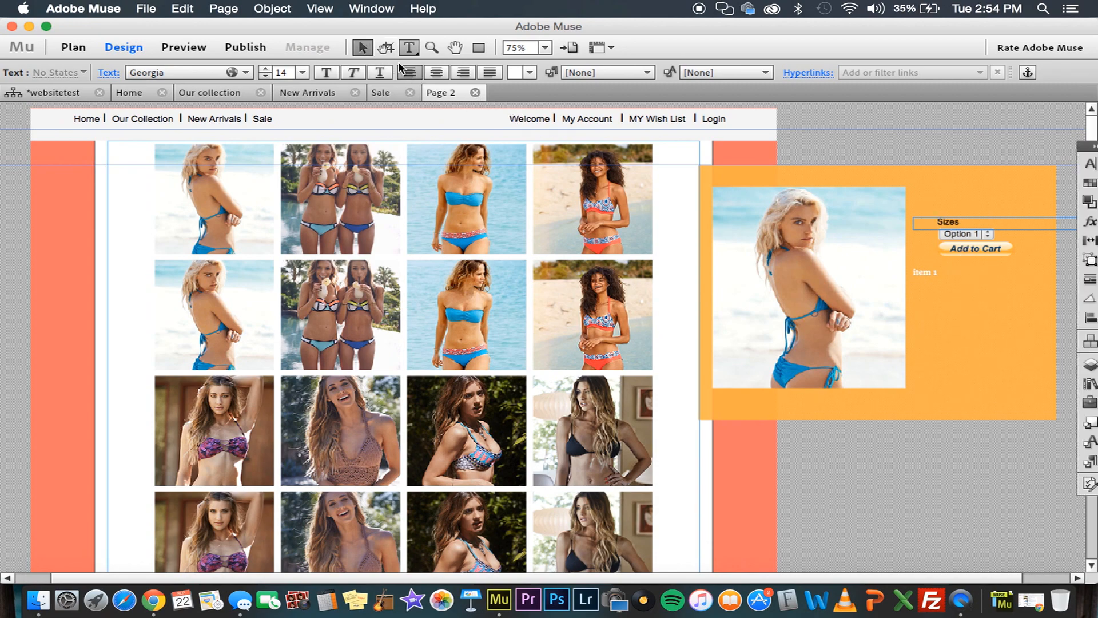
key("Escape")
left_click(960, 273)
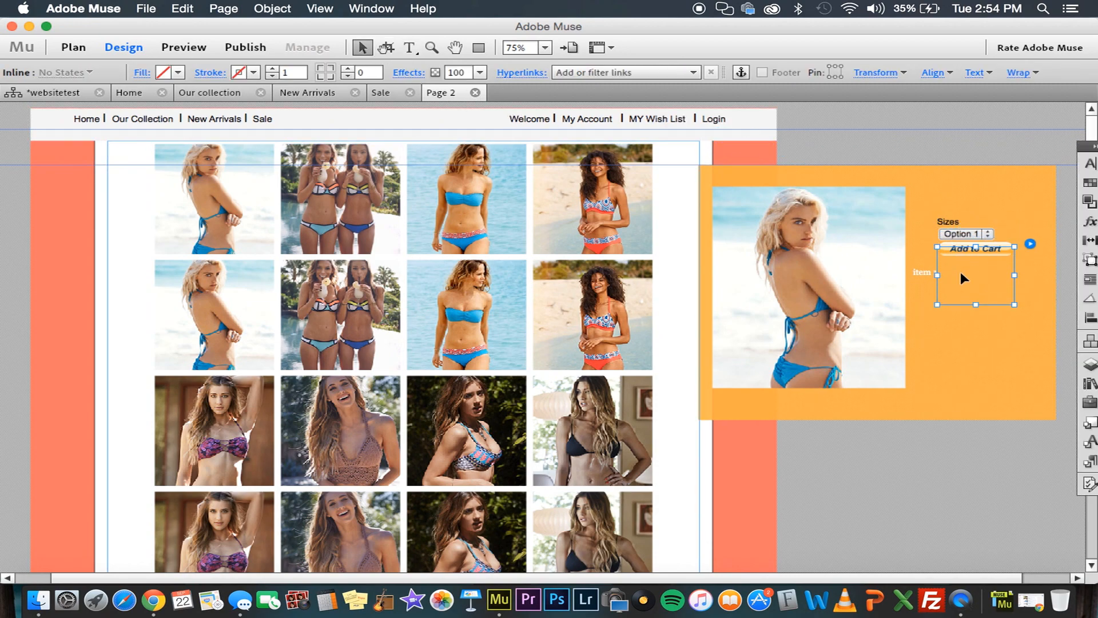
Reposition the embedded Add to Cart button and the Item 1 caption so that the button sits just below the Item 1 text
left_click_drag(959, 272, 934, 246)
left_click(925, 271)
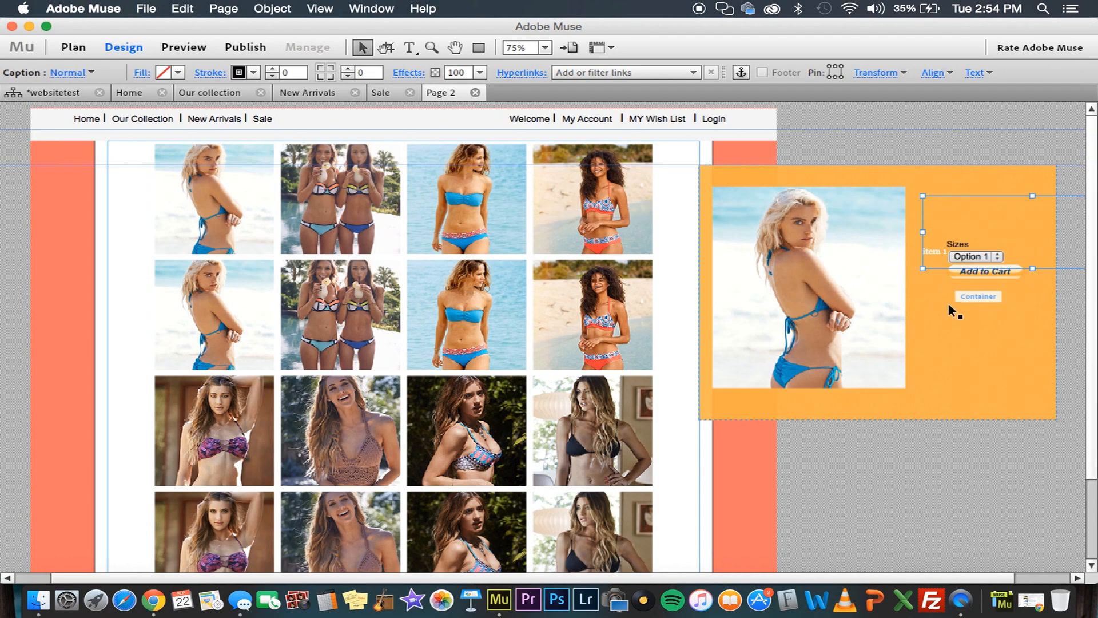
left_click(954, 261)
left_click_drag(993, 263, 993, 285)
left_click(974, 228)
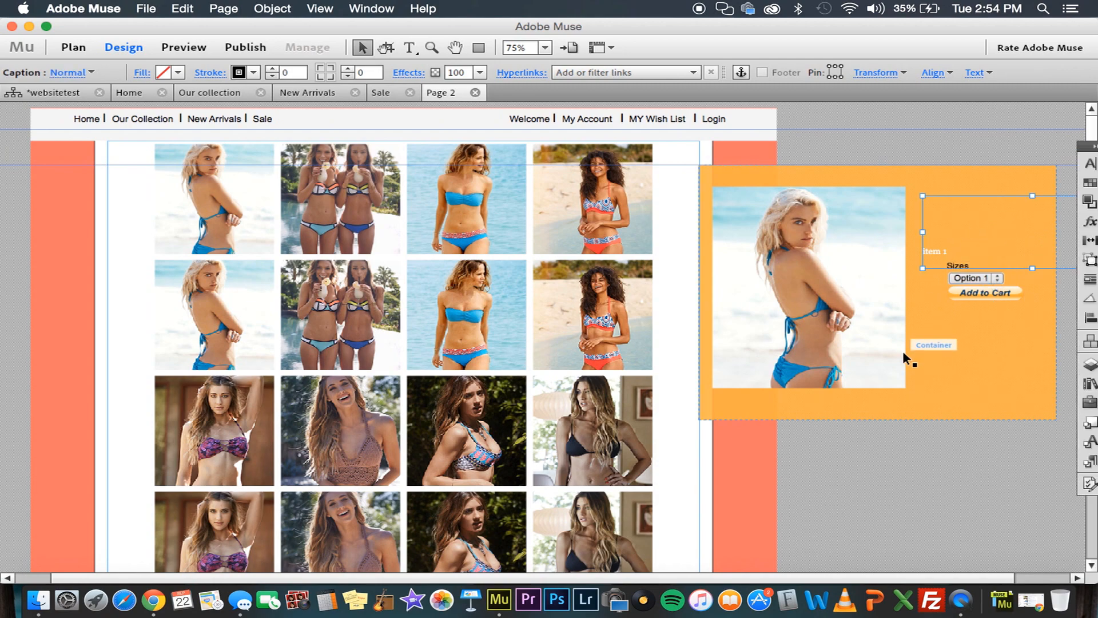
left_click(824, 548)
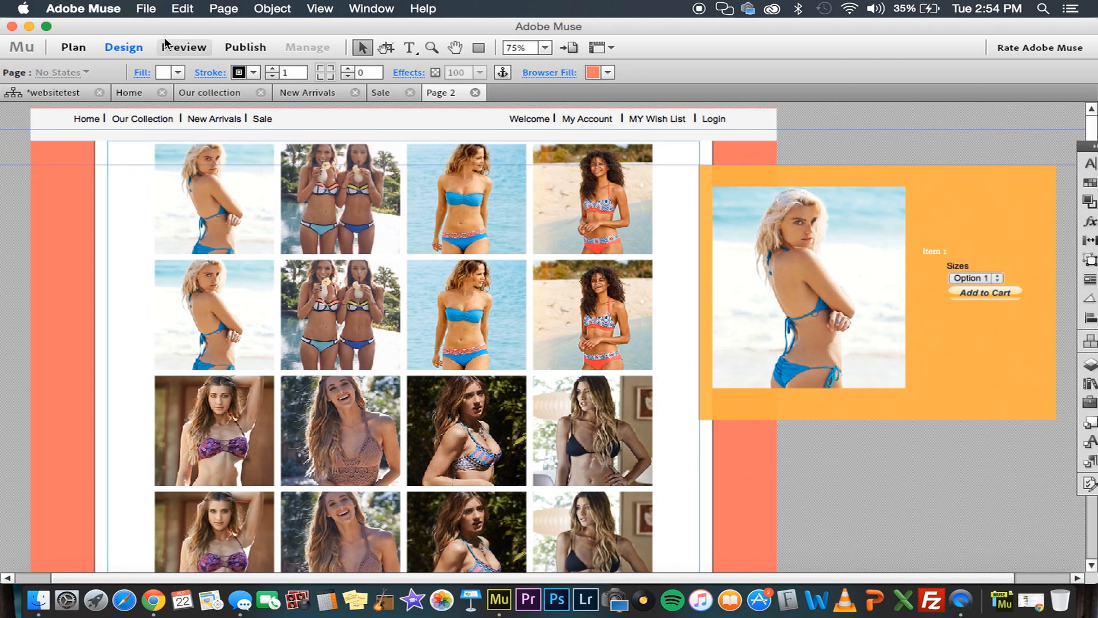
Preview the shop page, open the first item's lightbox and choose Option 2 as its size
left_click(191, 50)
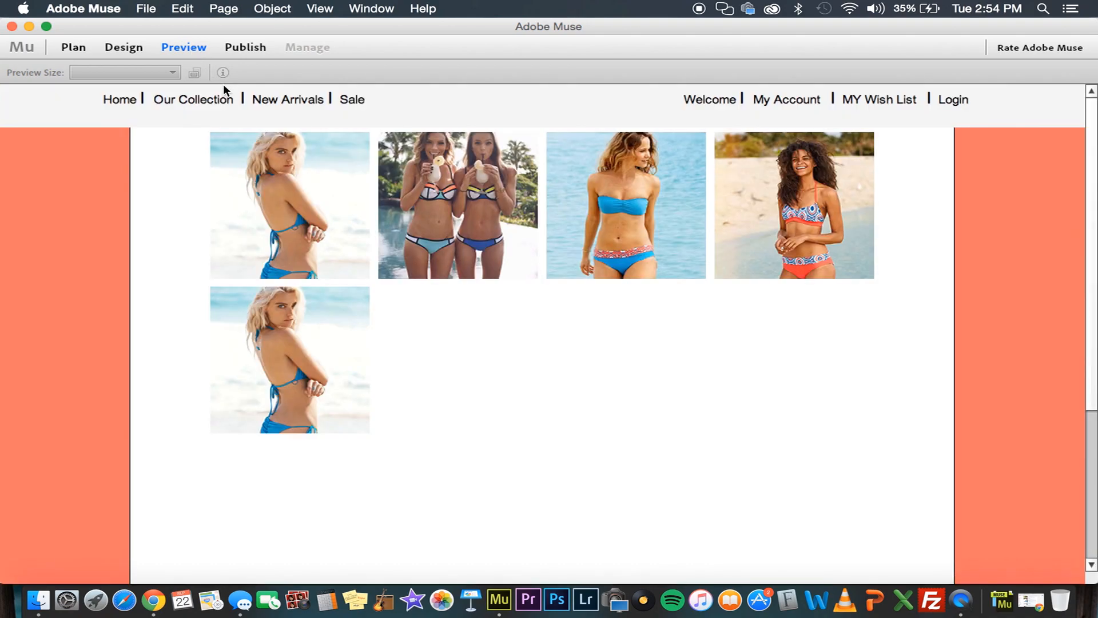
left_click(278, 196)
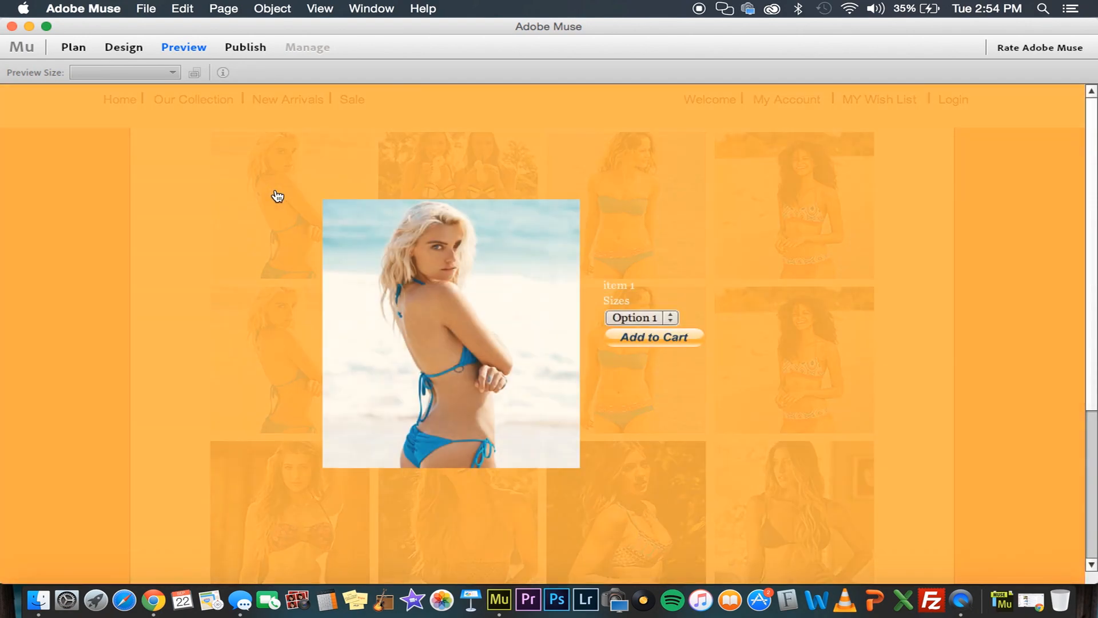
left_click(639, 318)
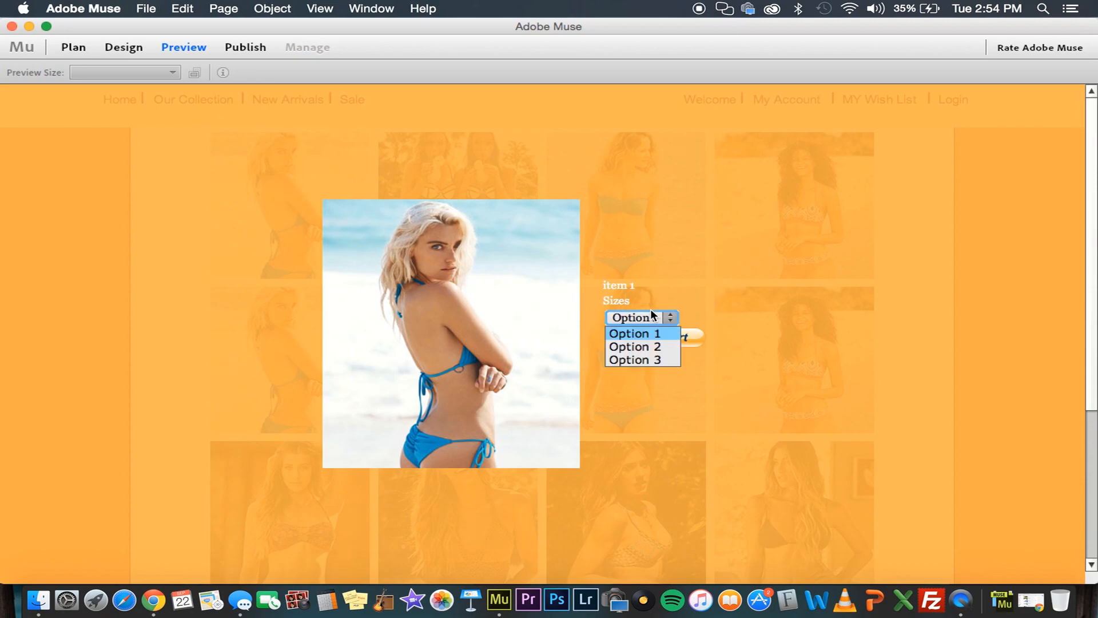
left_click(665, 344)
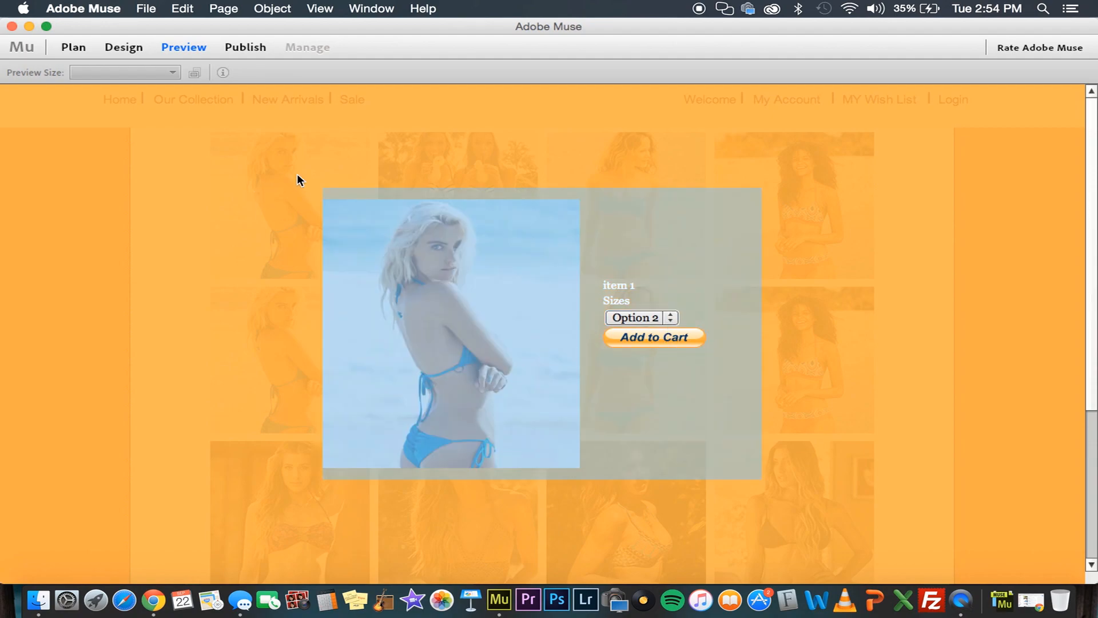
Check opening and closing the lightbox from the first and third thumbnails in the preview, and return to the page design
left_click(381, 150)
left_click(530, 215)
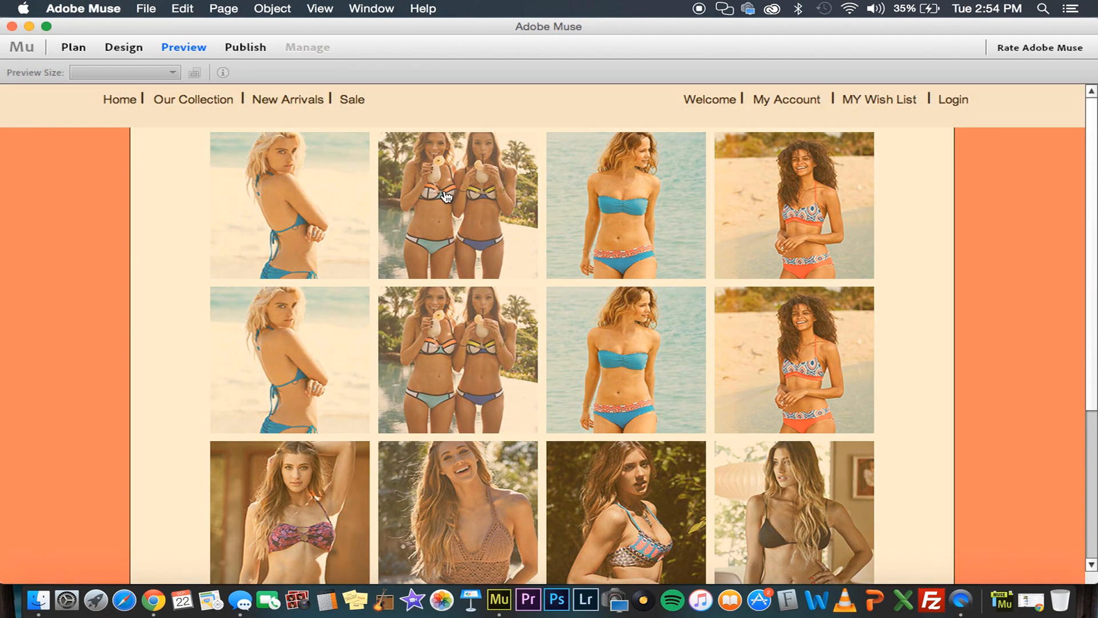
left_click(294, 196)
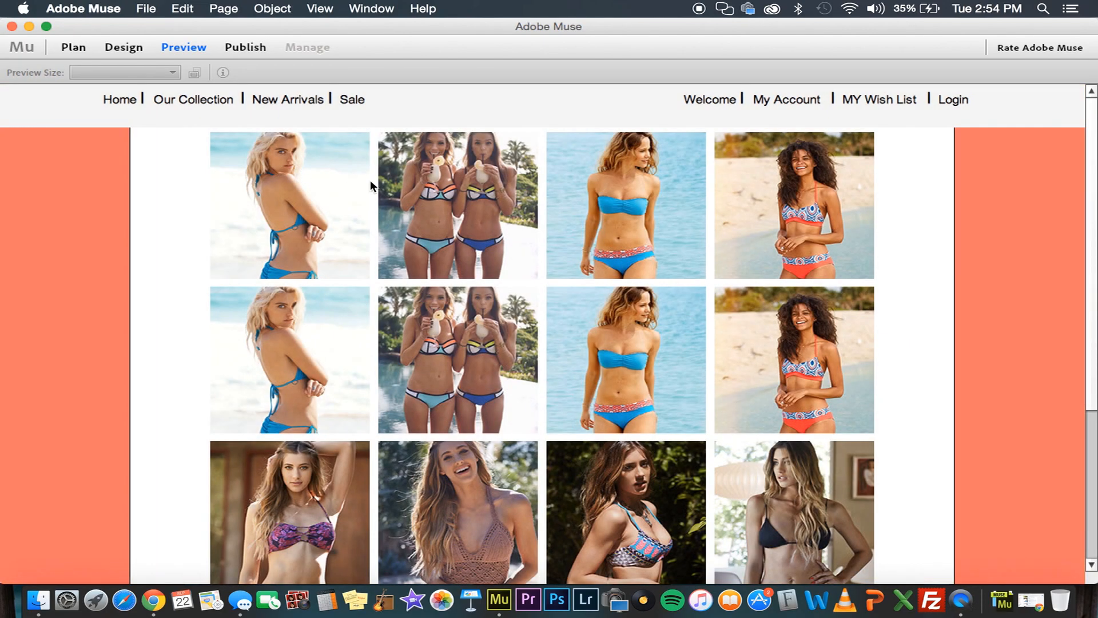
left_click(618, 204)
left_click(225, 164)
left_click(121, 48)
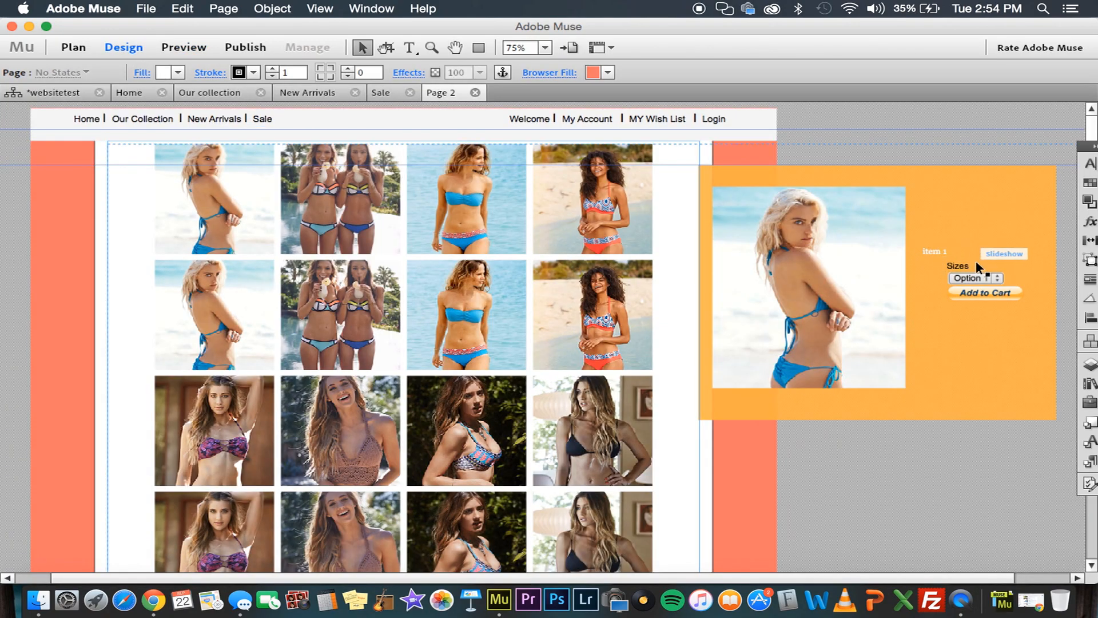
Show the second item in the slideshow and replace its placeholder caption with the Add to Cart button code
left_click(976, 256)
left_click(969, 266)
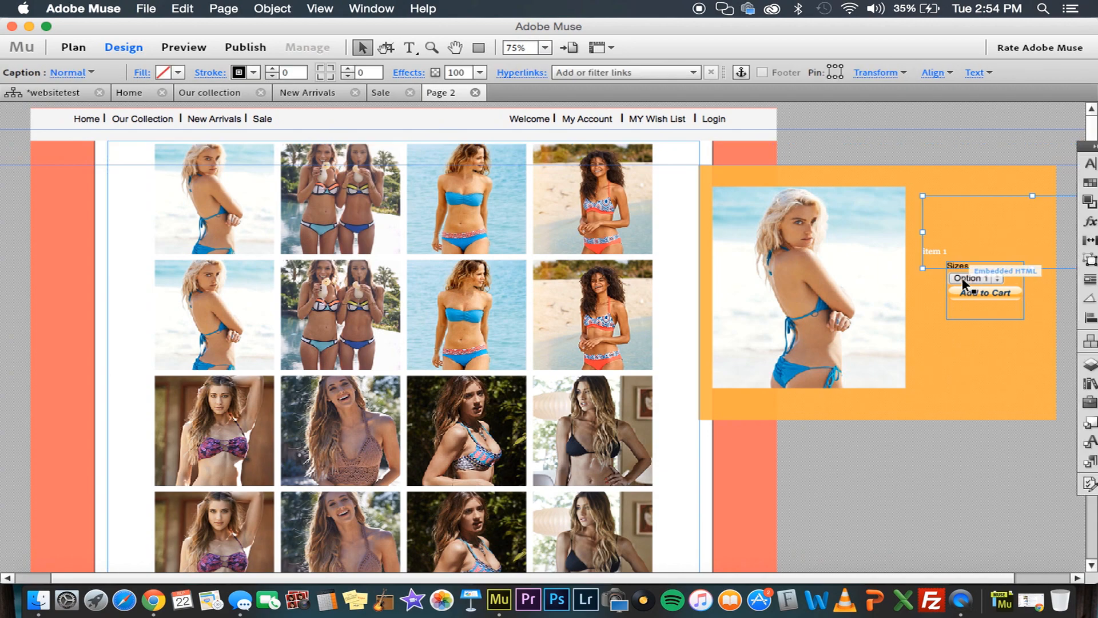
left_click(392, 195)
left_click(1024, 204)
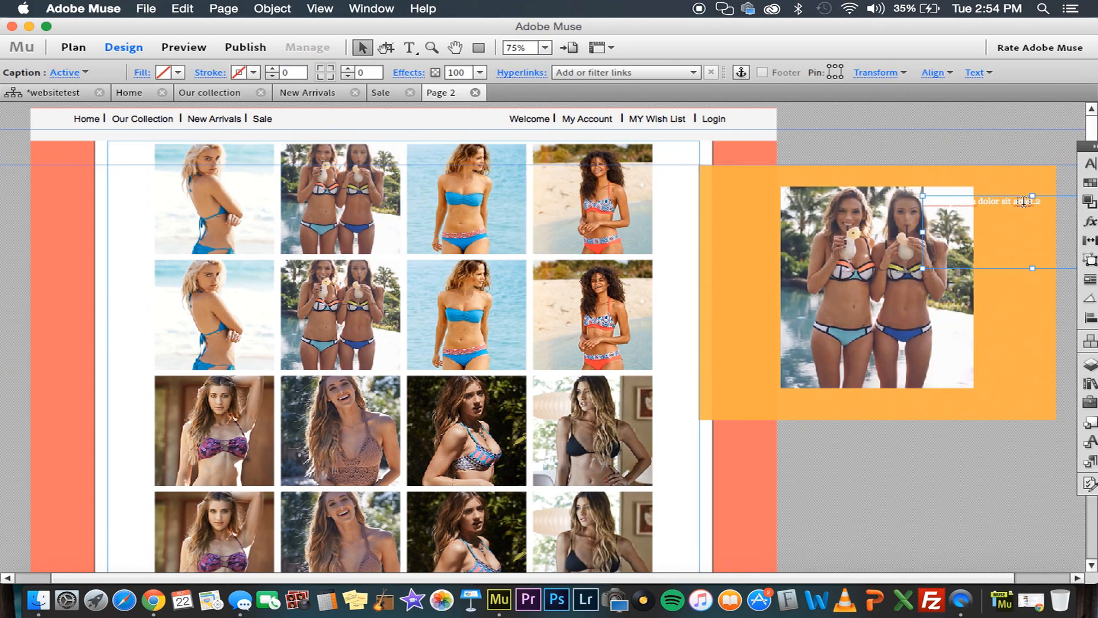
triple_click(1024, 204)
key("super+v")
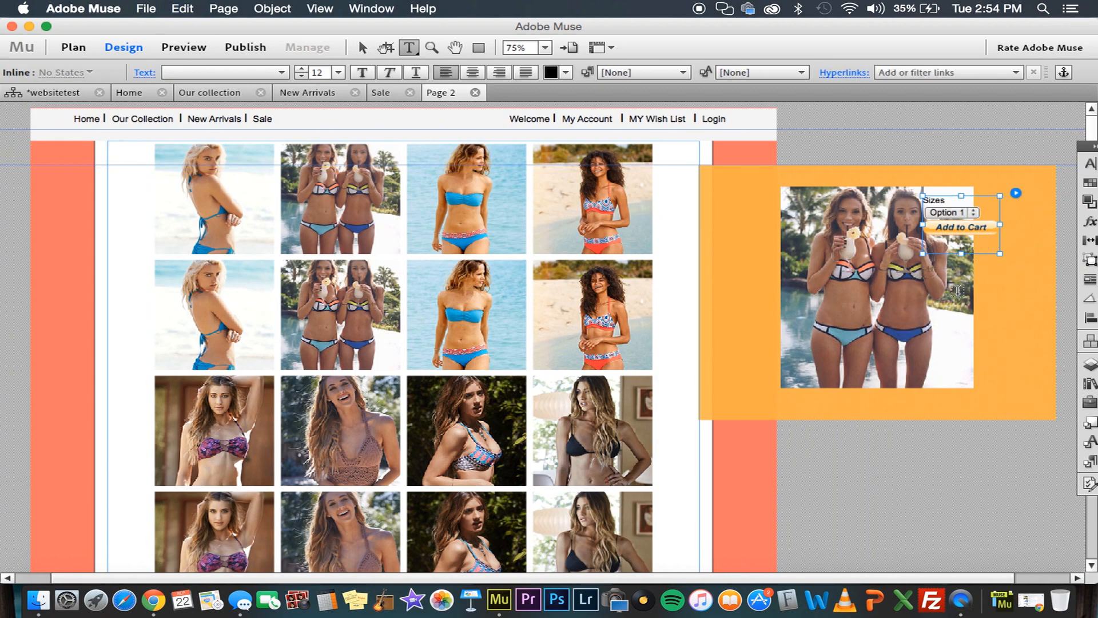
Lower the second item's Add to Cart button slightly and move its hero image left, clear of the button
key("Escape")
left_click_drag(939, 235, 1001, 253)
left_click(885, 266)
left_click(881, 264)
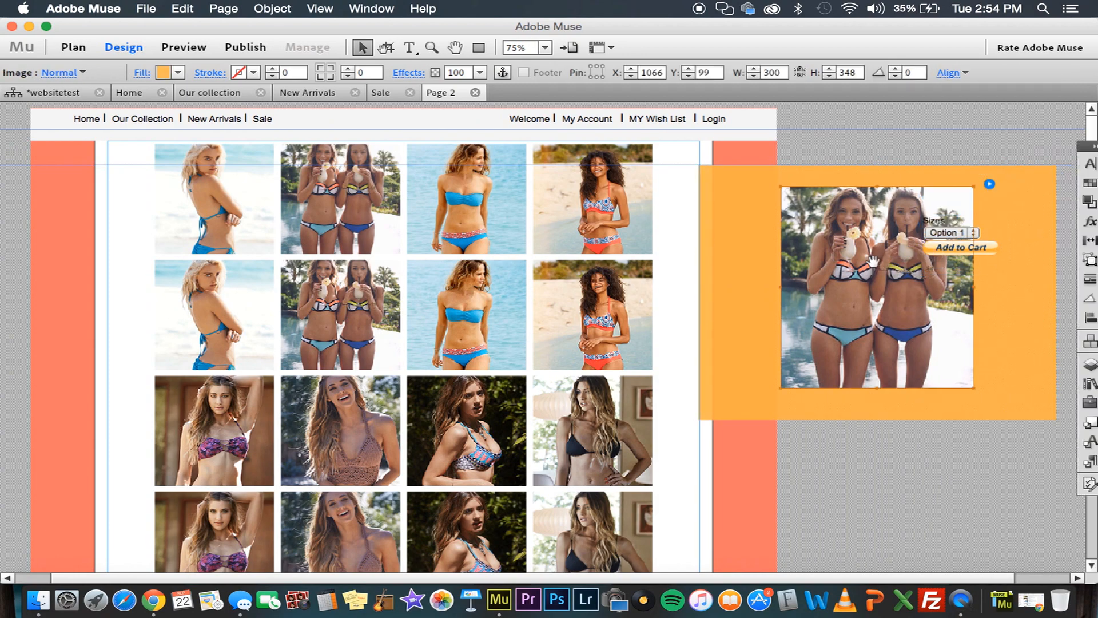
left_click_drag(867, 263, 799, 259)
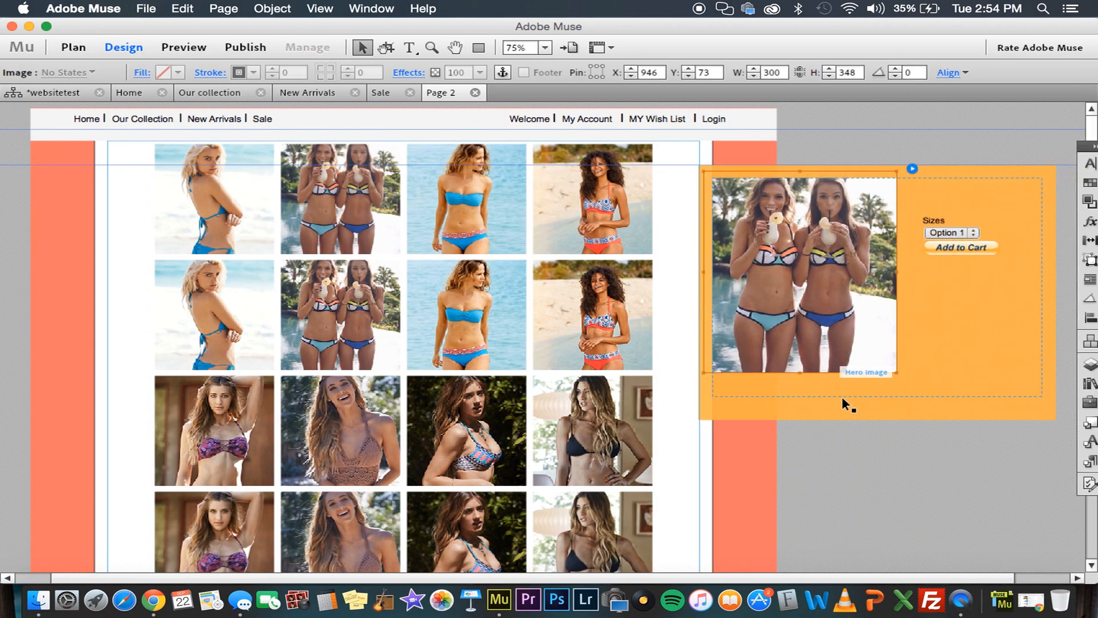
Shift the whole slideshow slightly right and down to X 35, Y 32, and deselect it
left_click(865, 437)
left_click(817, 311)
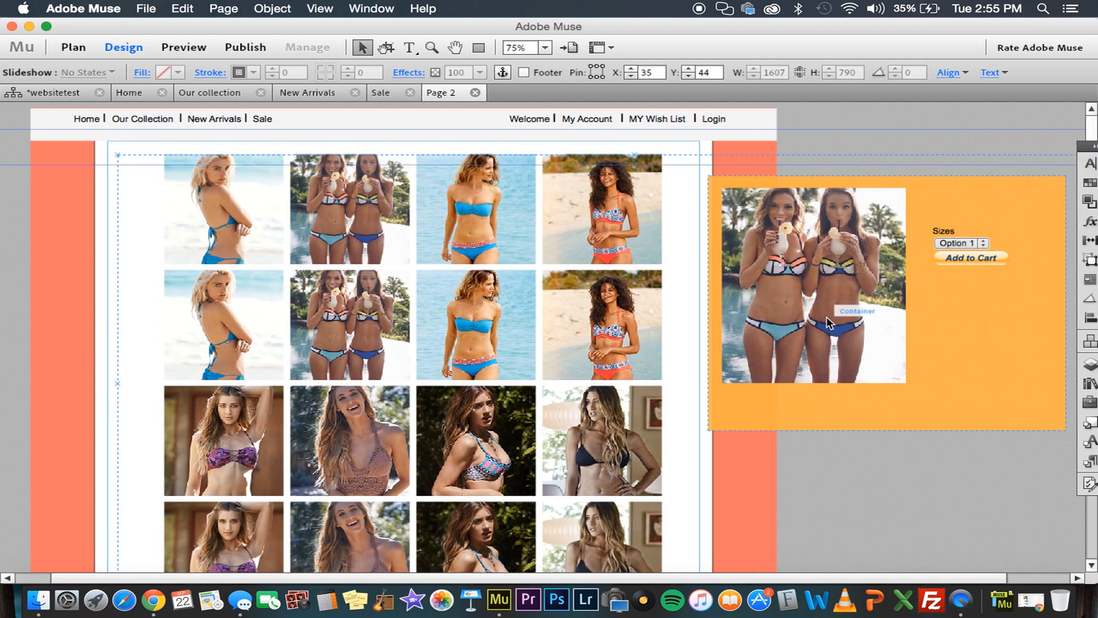
left_click(749, 545)
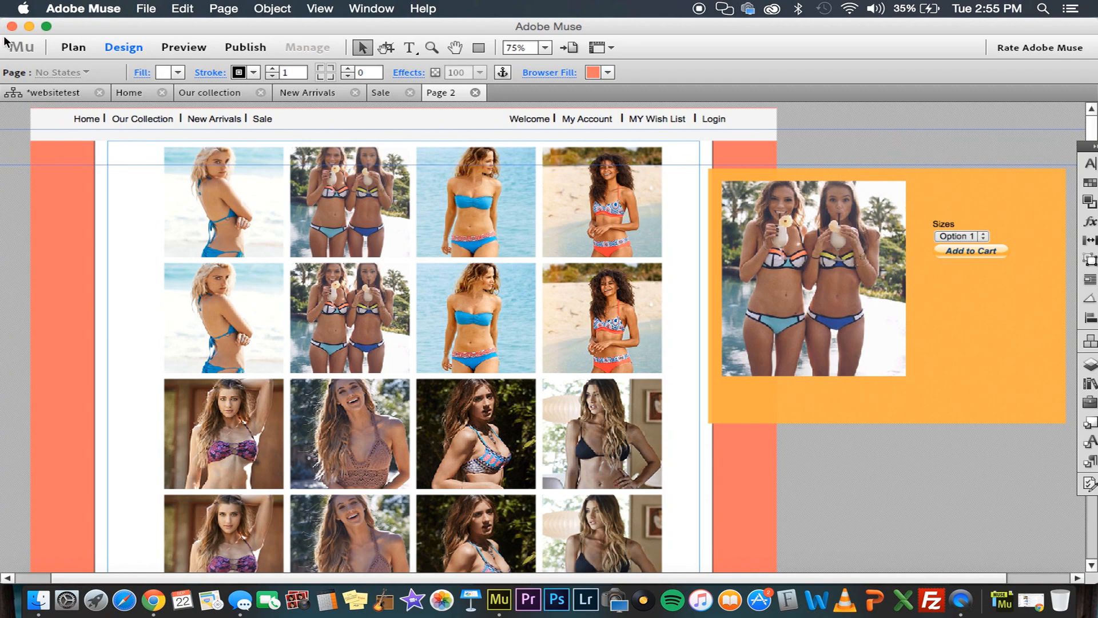